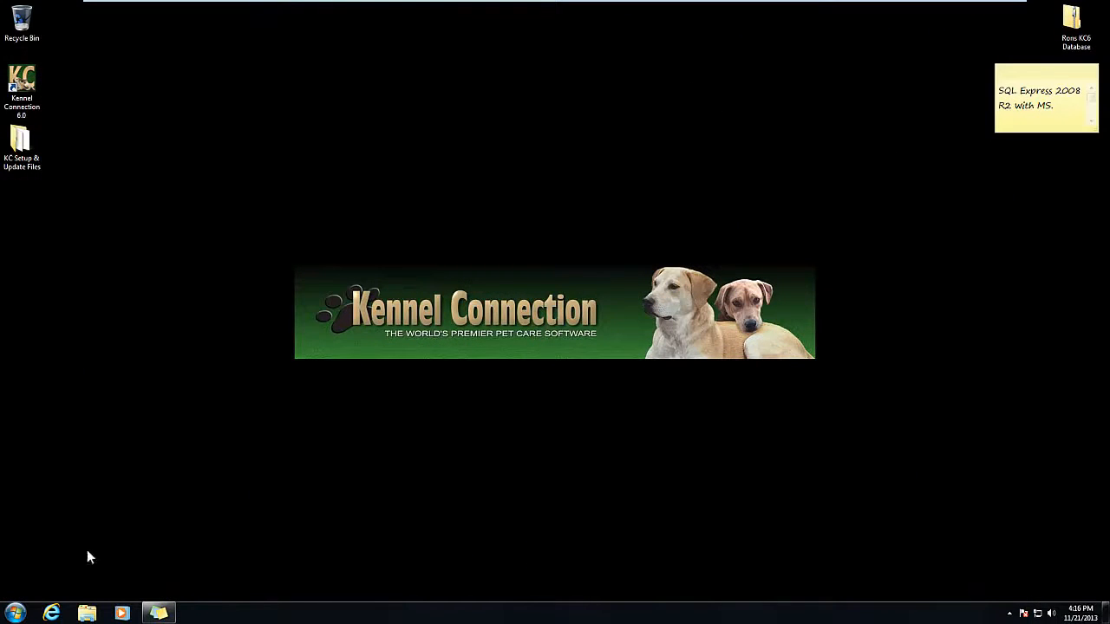
Open Control Panel in Small icons view and launch Data Sources (ODBC) from Administrative Tools.
{"action": "left_click", "coordinate": [20, 611]}
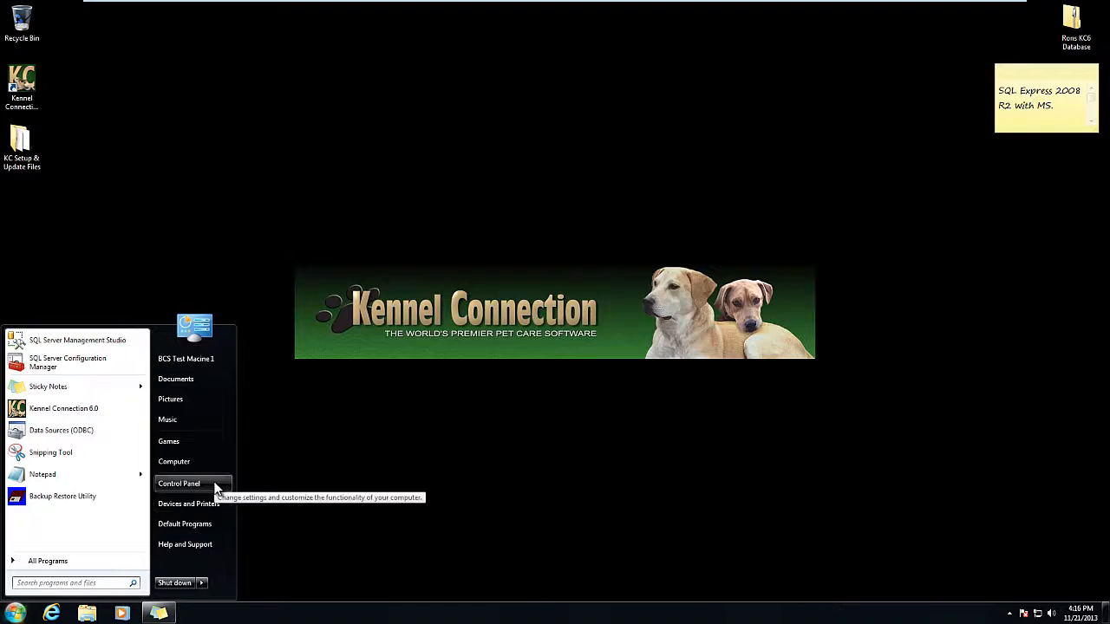
{"action": "left_click", "coordinate": [186, 484]}
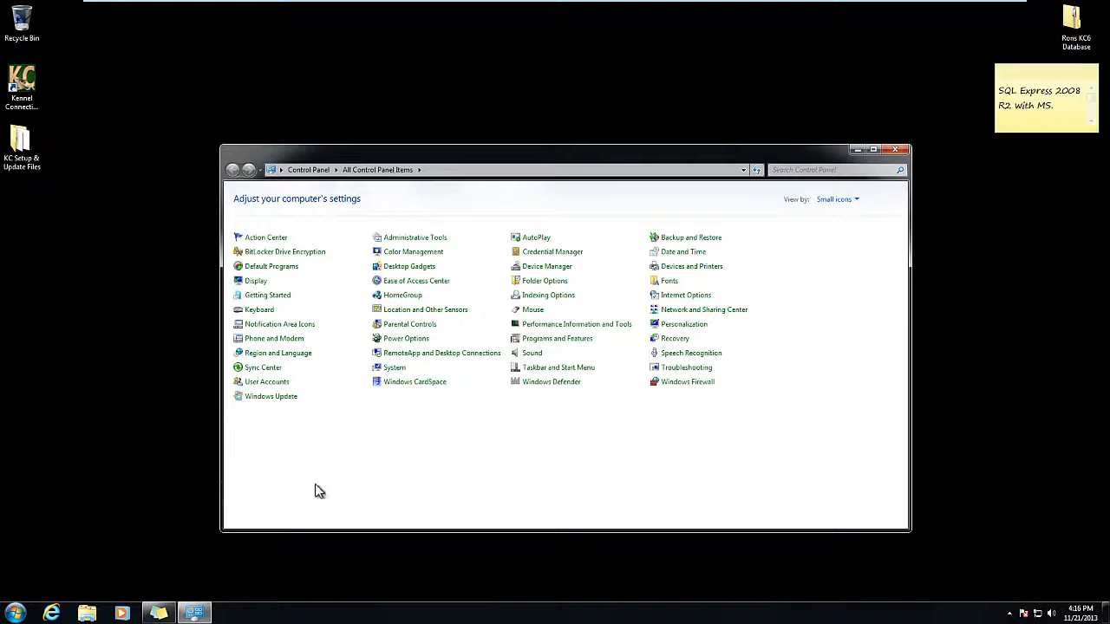
{"action": "left_click", "coordinate": [848, 204]}
{"action": "left_click", "coordinate": [843, 214]}
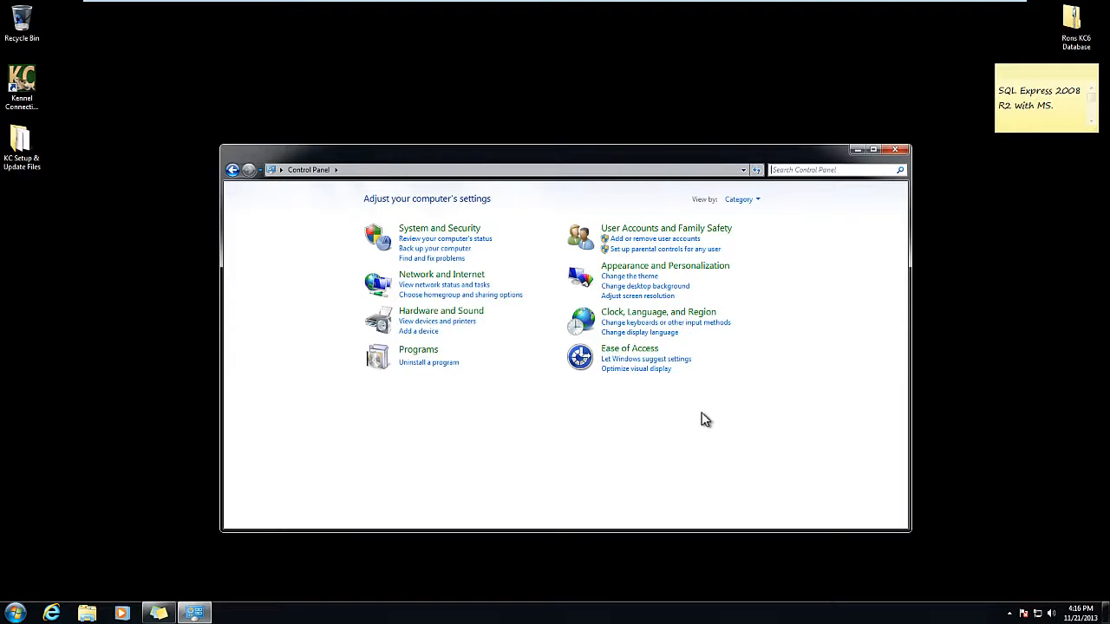
{"action": "left_click", "coordinate": [757, 200]}
{"action": "left_click", "coordinate": [761, 247]}
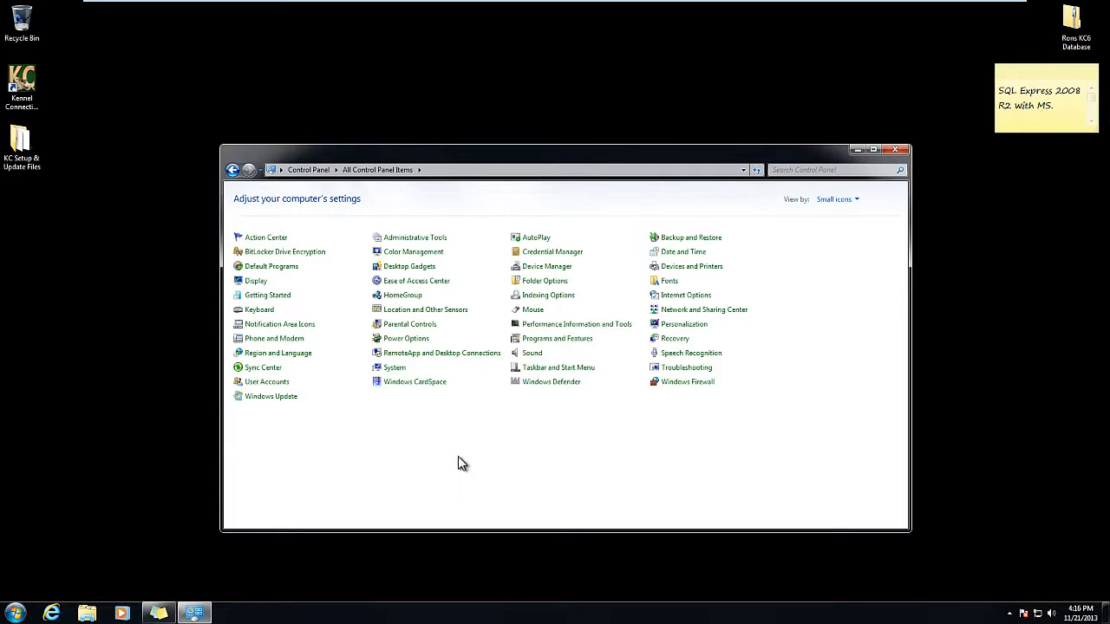
{"action": "left_click", "coordinate": [427, 243]}
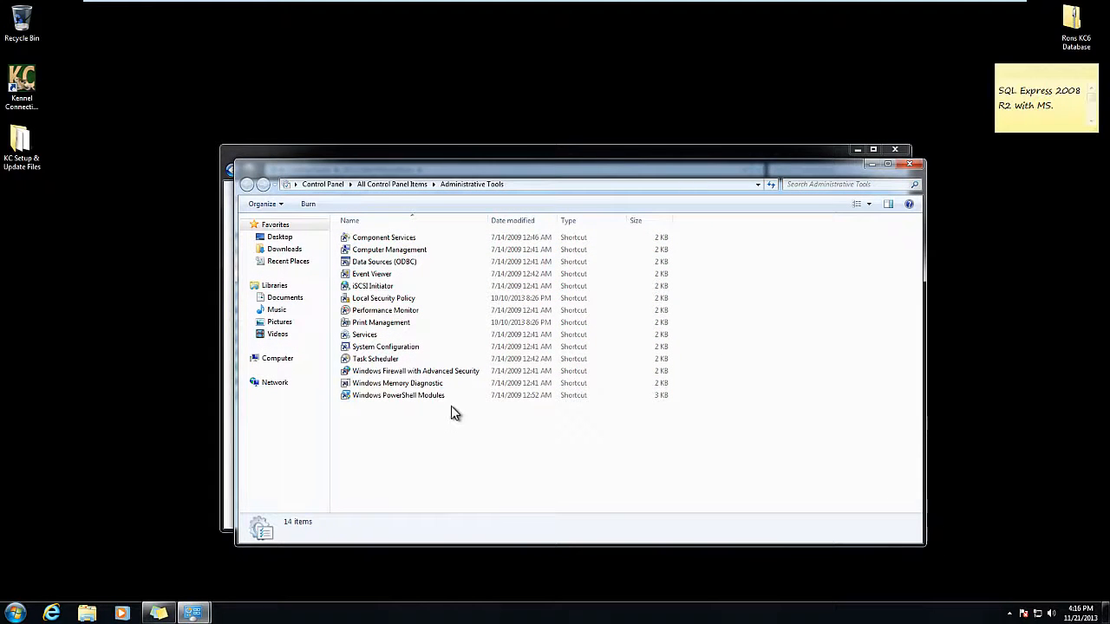
{"action": "double_click", "coordinate": [430, 261]}
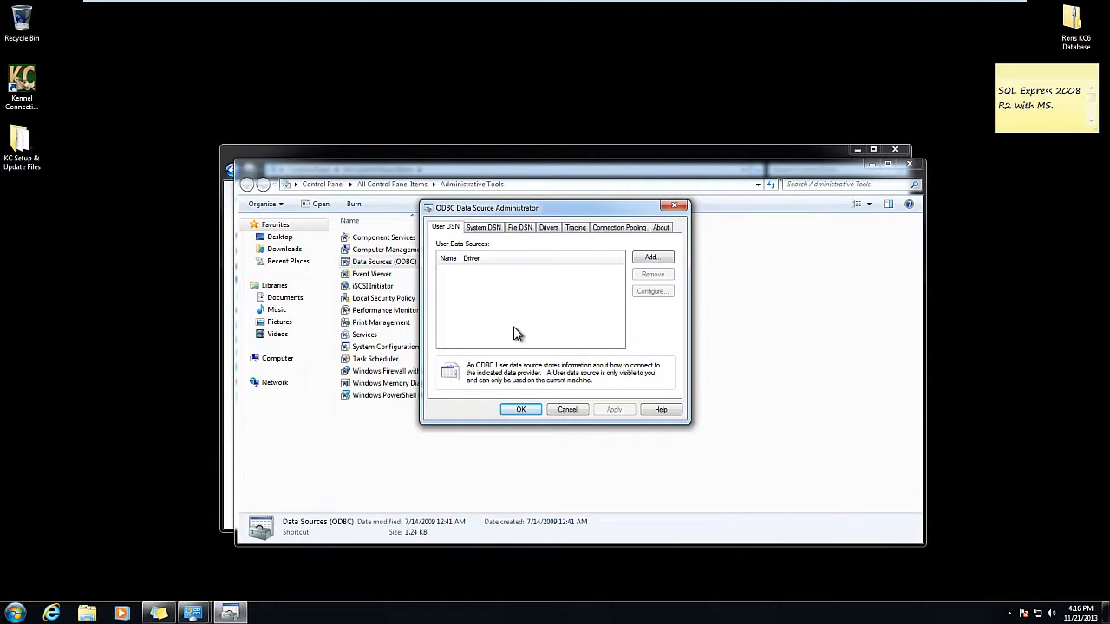
Switch to the System DSN page to see the empty System Data Sources list.
{"action": "left_click", "coordinate": [486, 229]}
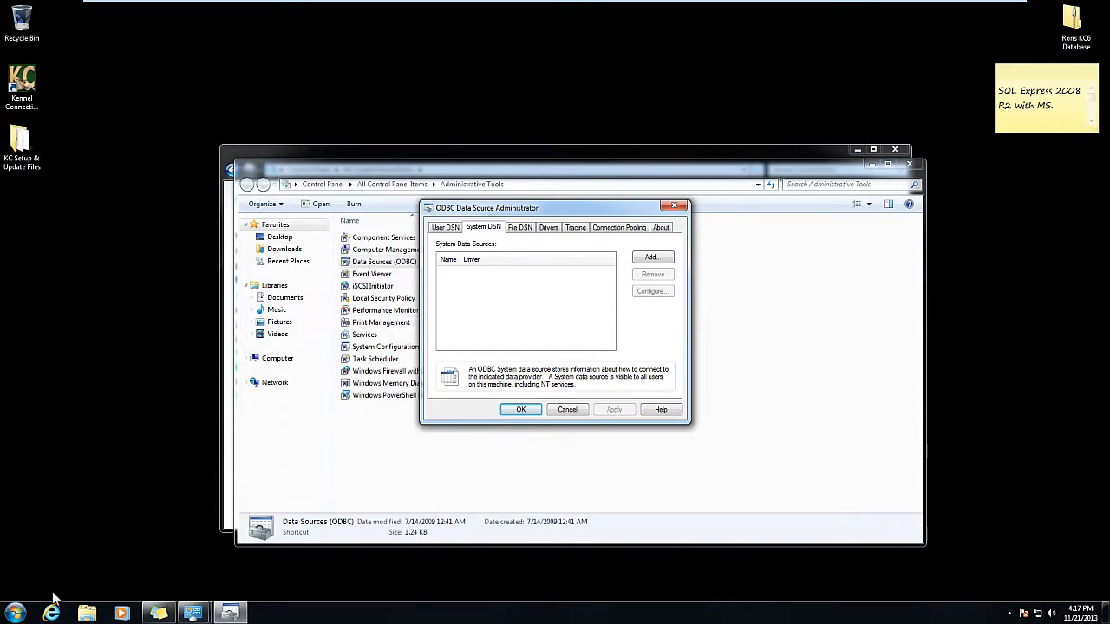
{"action": "left_click", "coordinate": [21, 614]}
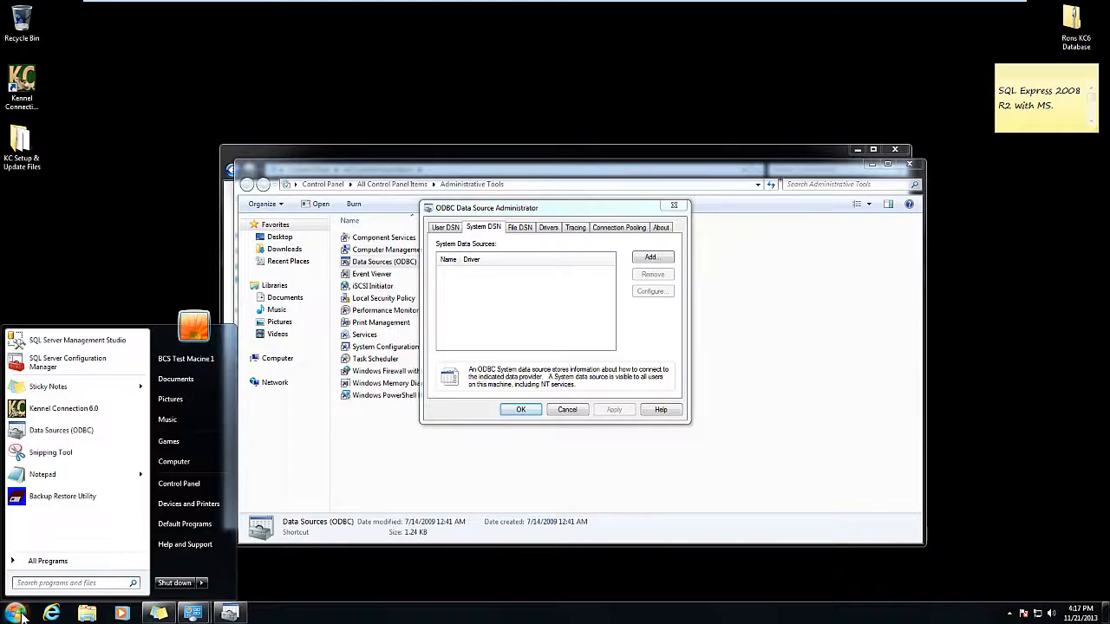
{"action": "right_click", "coordinate": [196, 461]}
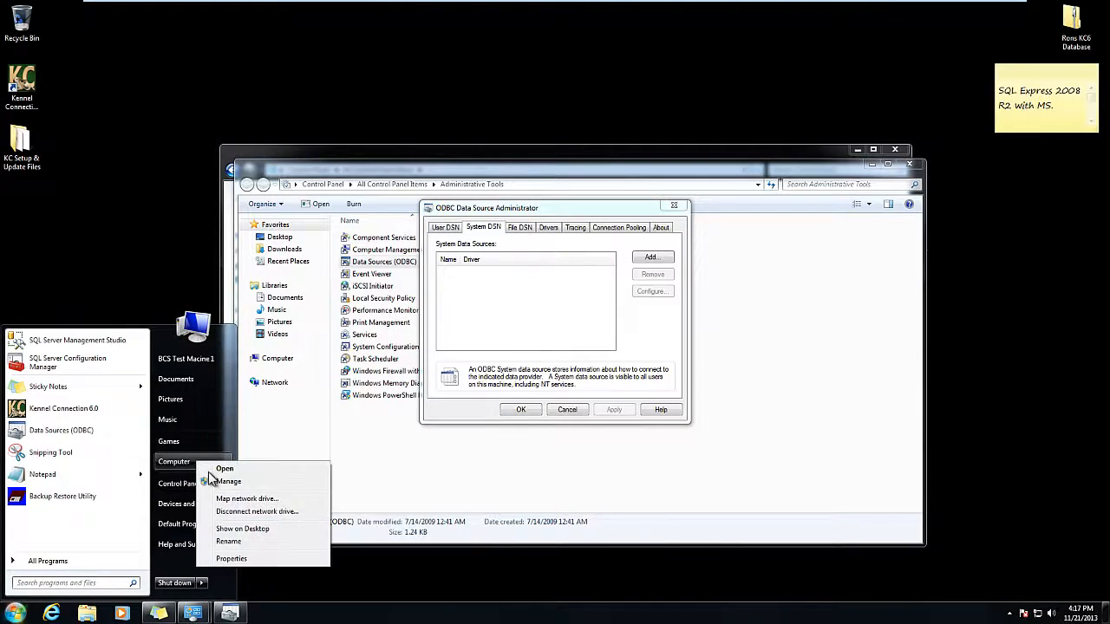
{"action": "left_click", "coordinate": [250, 559]}
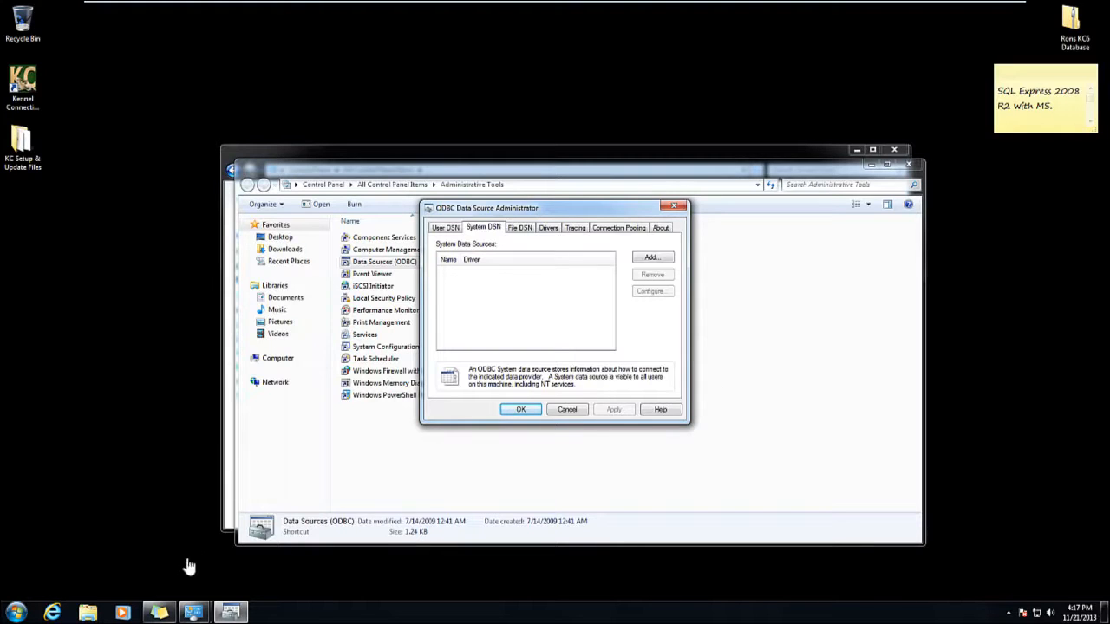
{"action": "left_click", "coordinate": [17, 612]}
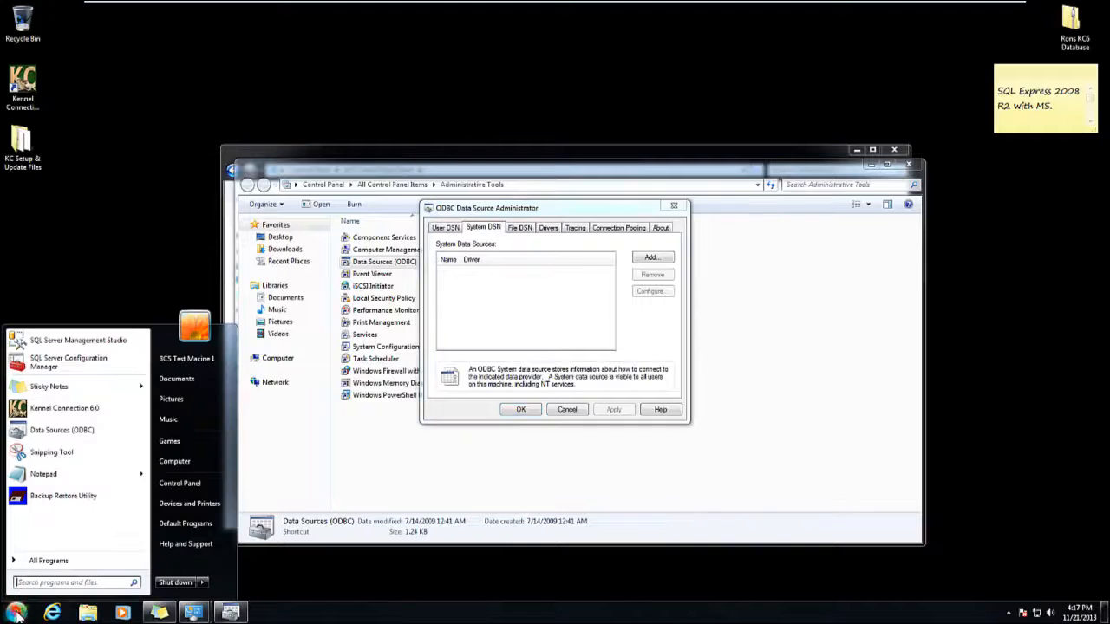
{"action": "left_click", "coordinate": [34, 583]}
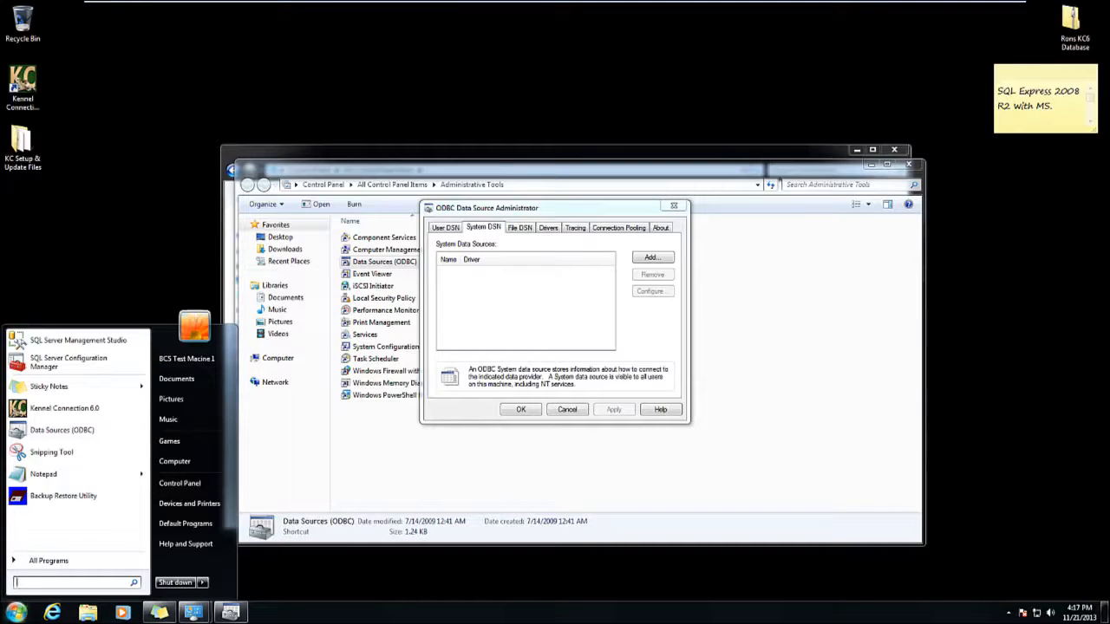
{"action": "left_click", "coordinate": [32, 583]}
{"action": "right_click", "coordinate": [21, 582]}
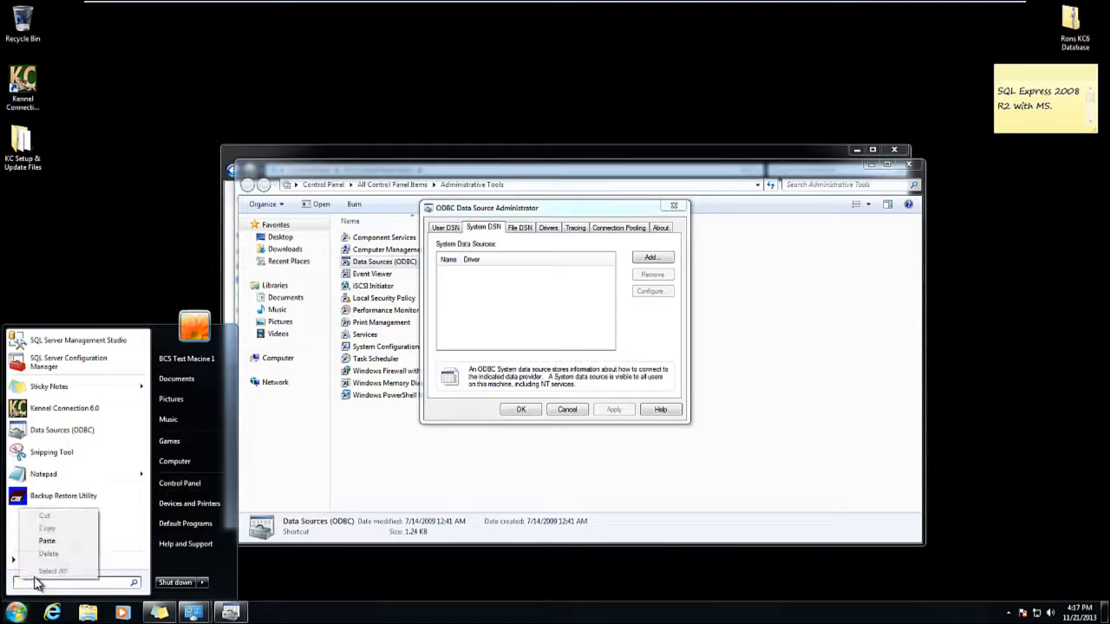
{"action": "left_click", "coordinate": [47, 541]}
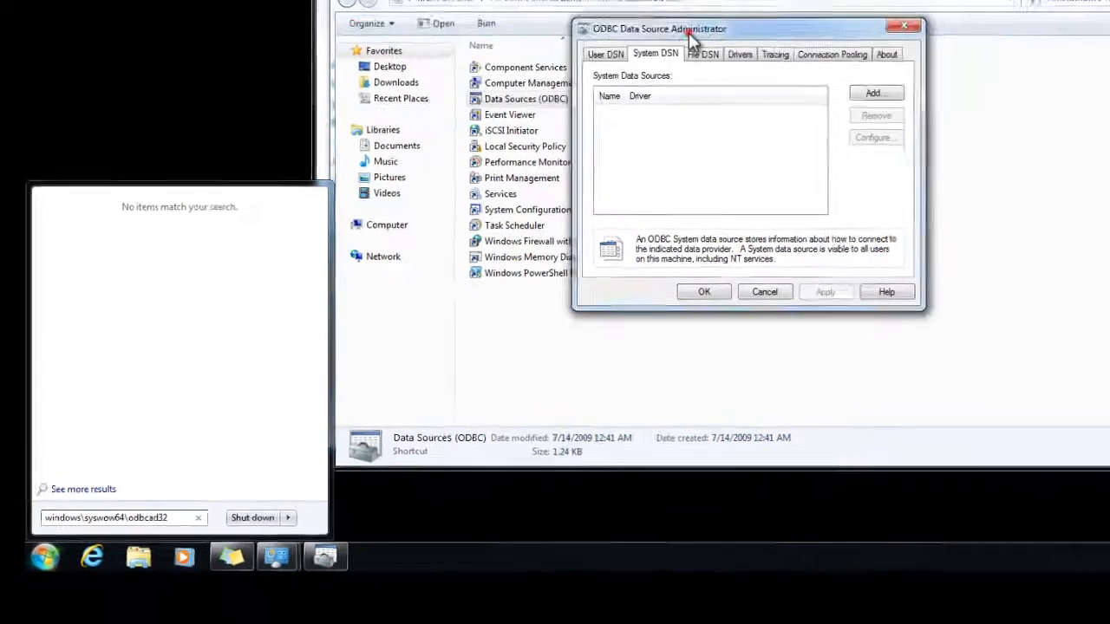
{"action": "left_click", "coordinate": [689, 33]}
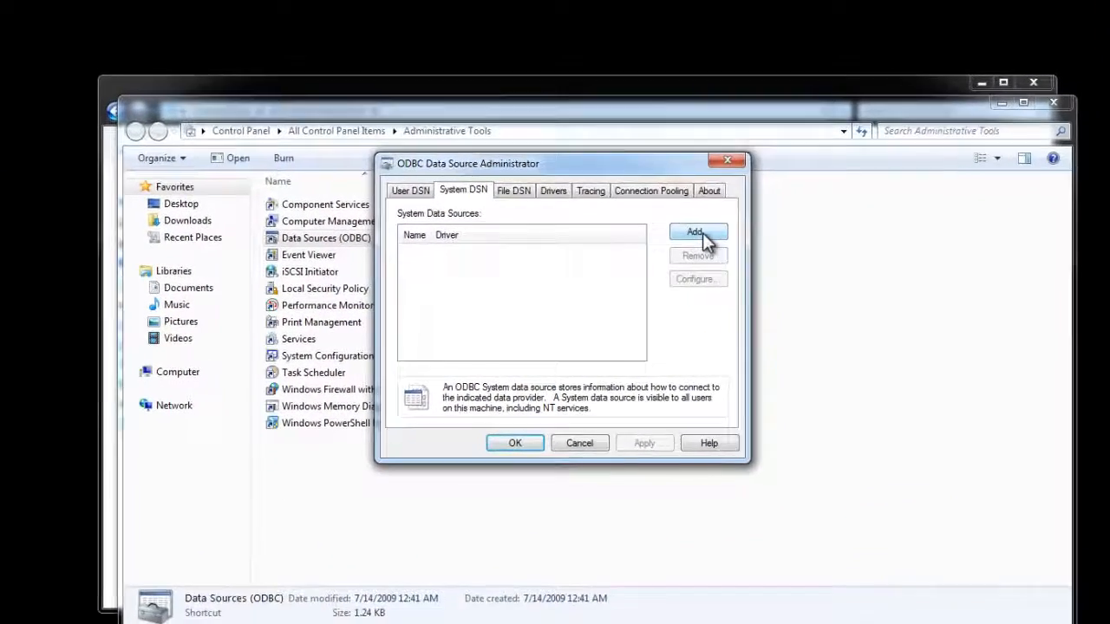
Add a SQL Server system DSN named wkennel6 using server WIN-7QA7G6CH2NC\MSSQLEXPRESS.
{"action": "left_click", "coordinate": [698, 233]}
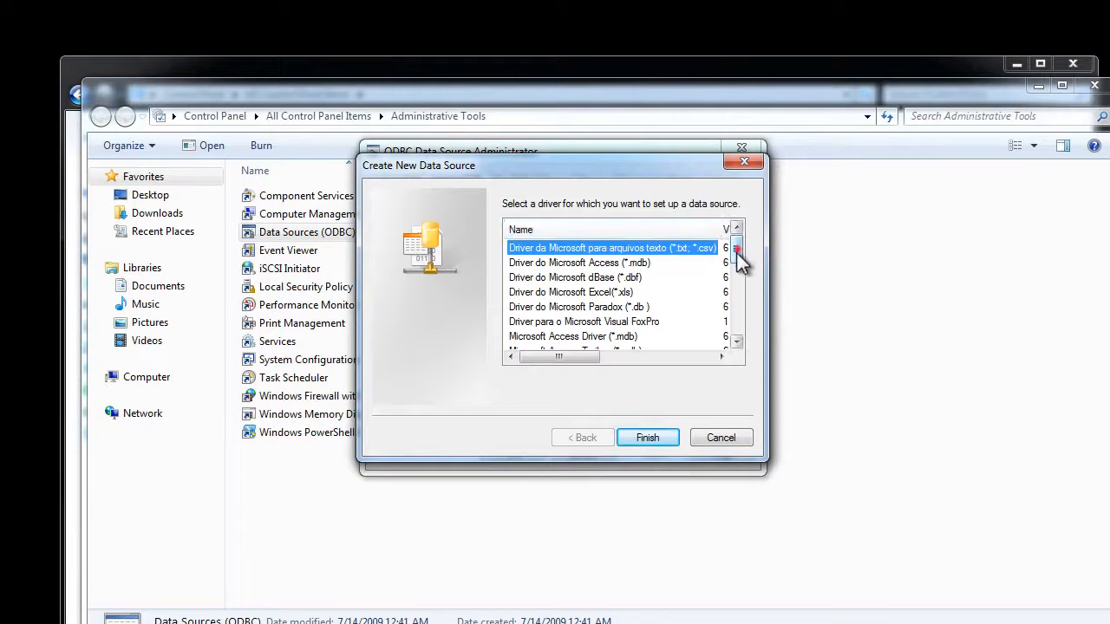
{"action": "left_click_drag", "start_coordinate": [738, 253], "coordinate": [737, 323]}
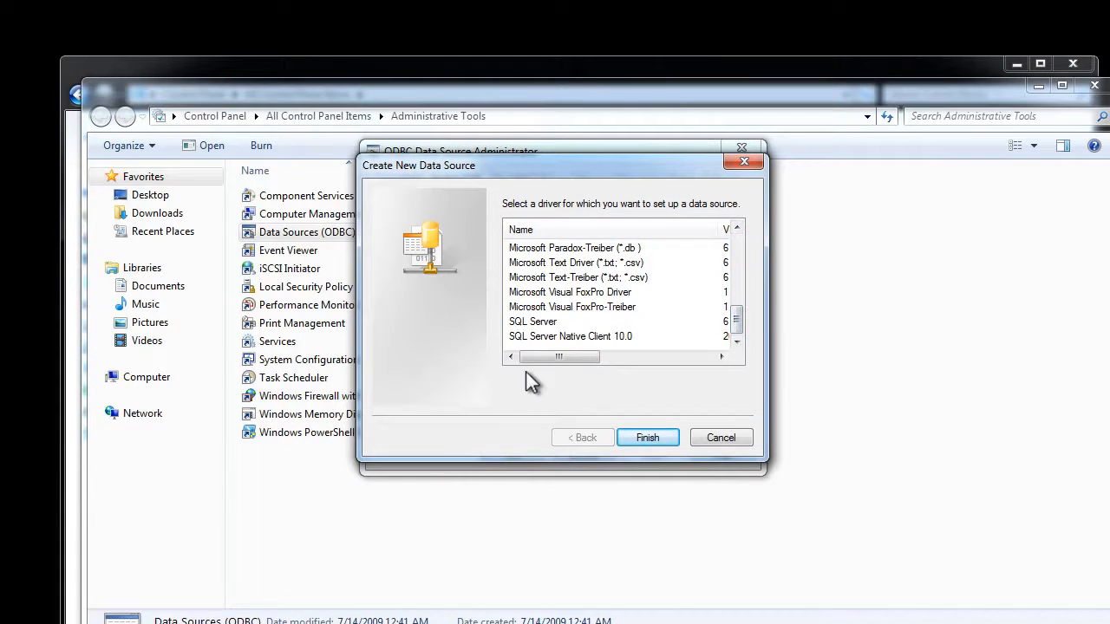
{"action": "left_click", "coordinate": [541, 324]}
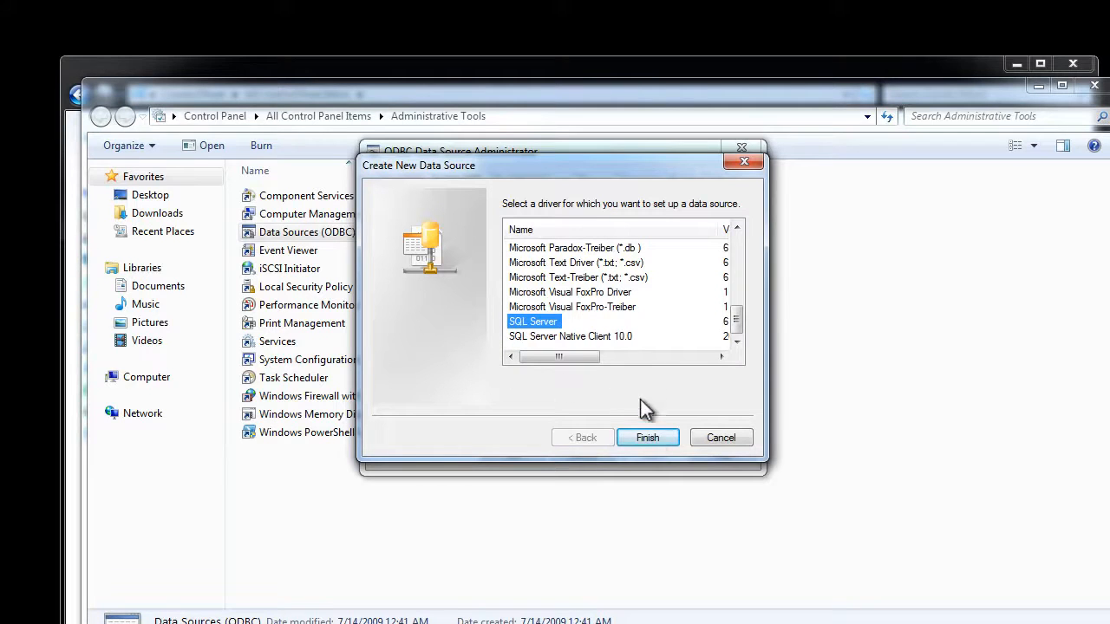
{"action": "left_click", "coordinate": [648, 437]}
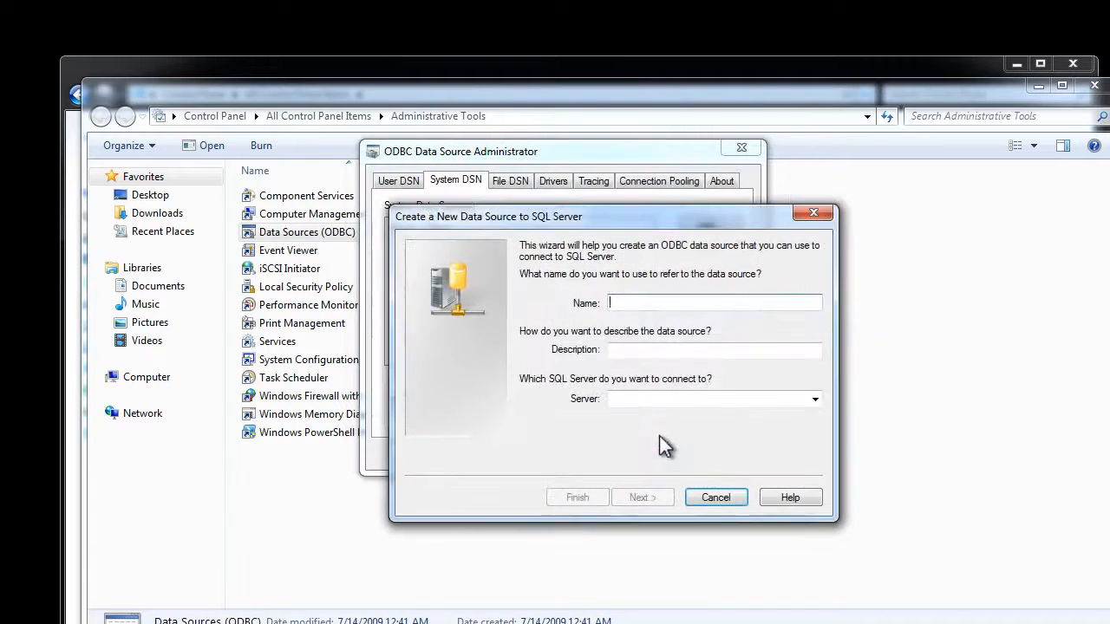
{"action": "left_click", "coordinate": [644, 303]}
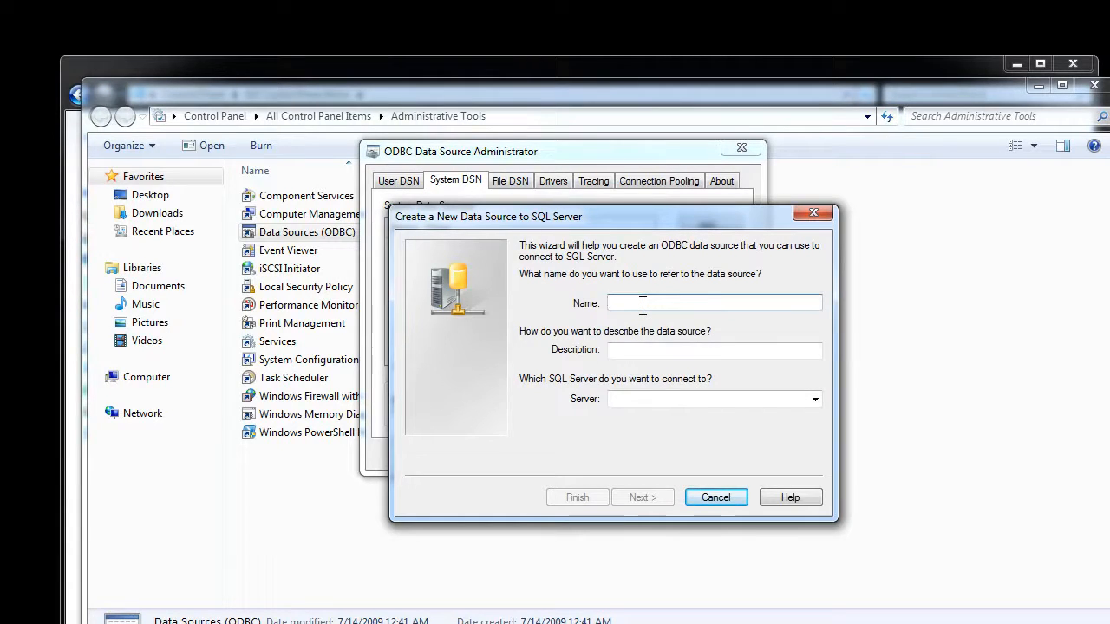
{"action": "type", "text": "wkennel6"}
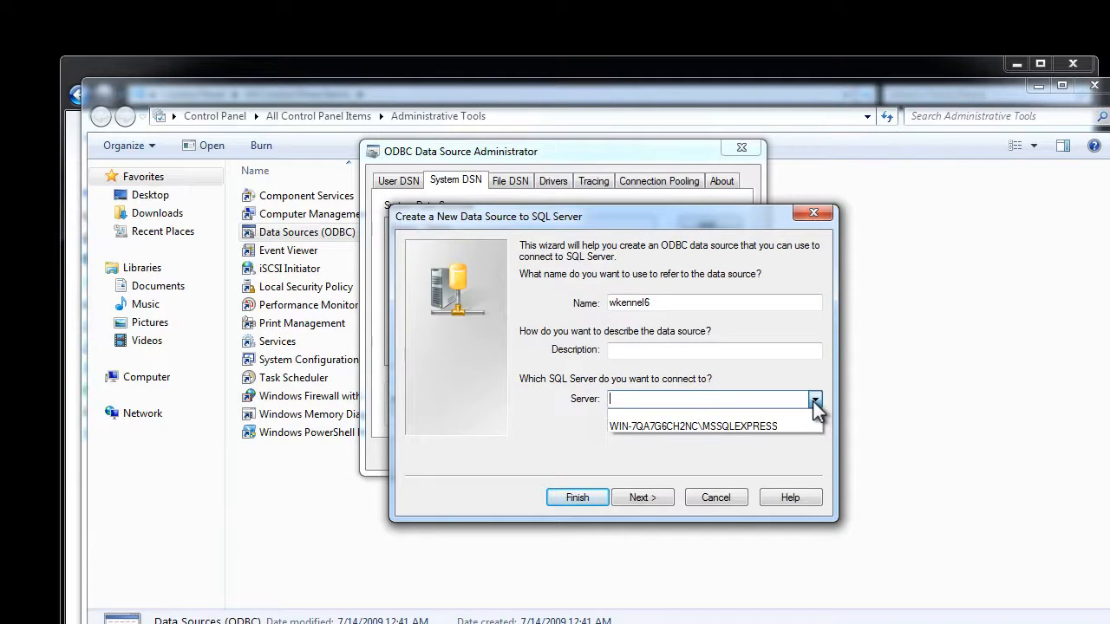
{"action": "left_click", "coordinate": [705, 426]}
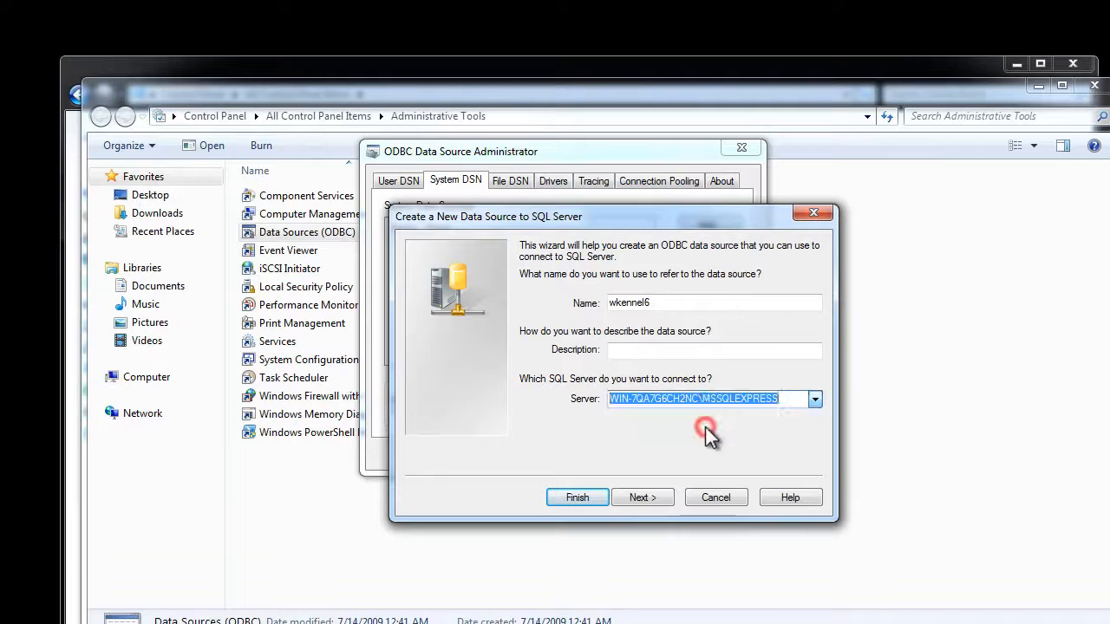
Switch the DSN to SQL Server authentication and replace the login ID with sa.
{"action": "left_click", "coordinate": [655, 506]}
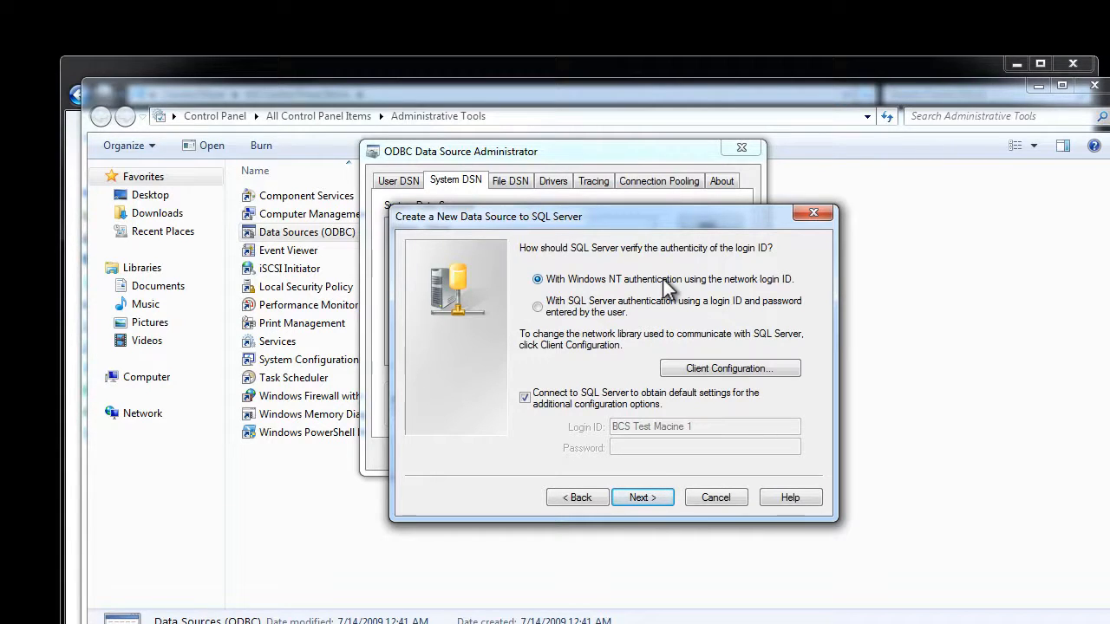
{"action": "left_click", "coordinate": [537, 306]}
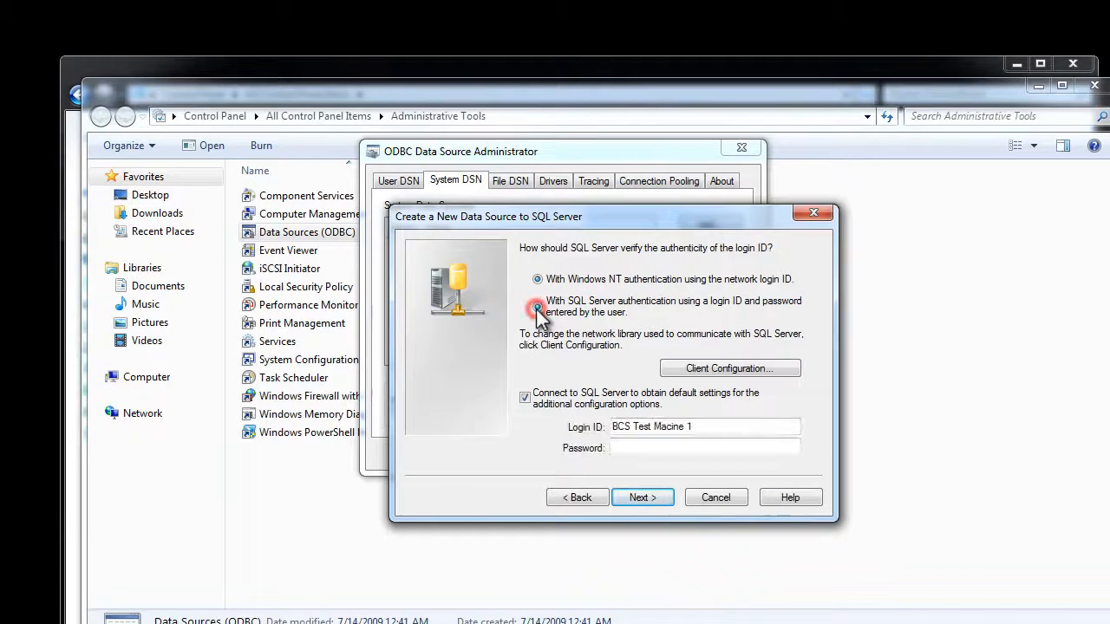
{"action": "left_click_drag", "start_coordinate": [713, 427], "coordinate": [545, 431]}
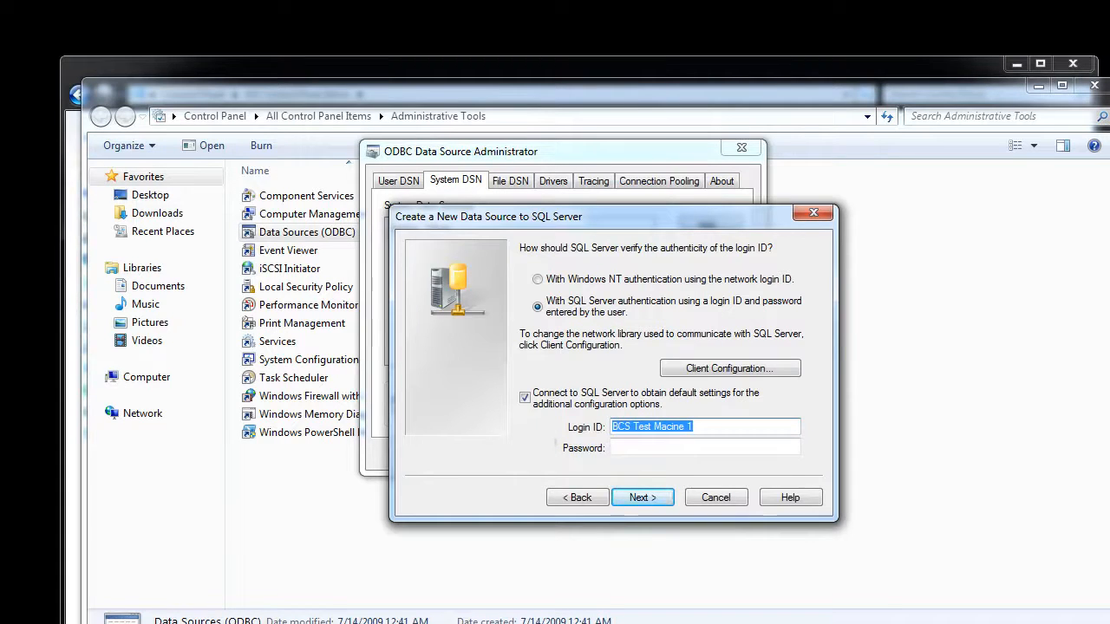
{"action": "type", "text": "sa"}
{"action": "left_click", "coordinate": [632, 449]}
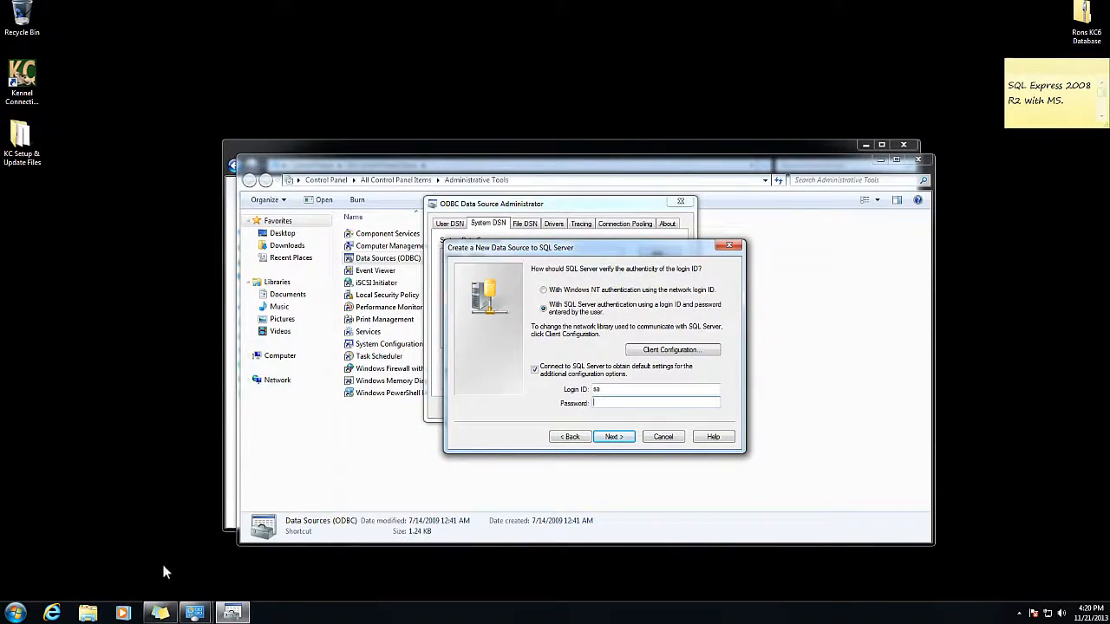
Open C:\KC6 in Windows Explorer and jump to the wkennel settings file.
{"action": "left_click", "coordinate": [89, 614]}
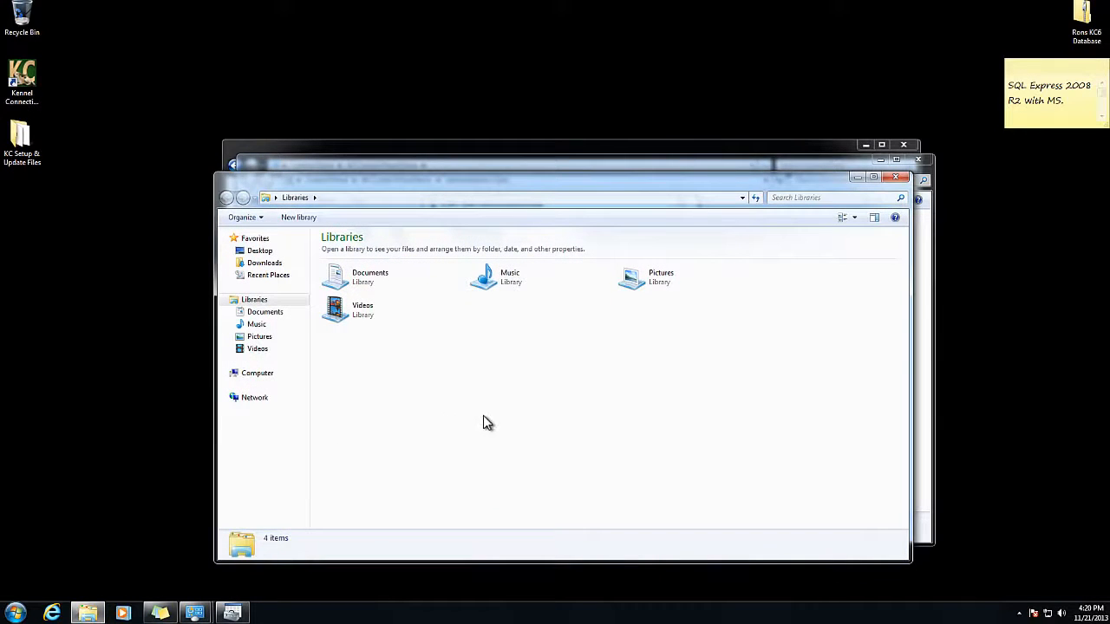
{"action": "left_click", "coordinate": [267, 374]}
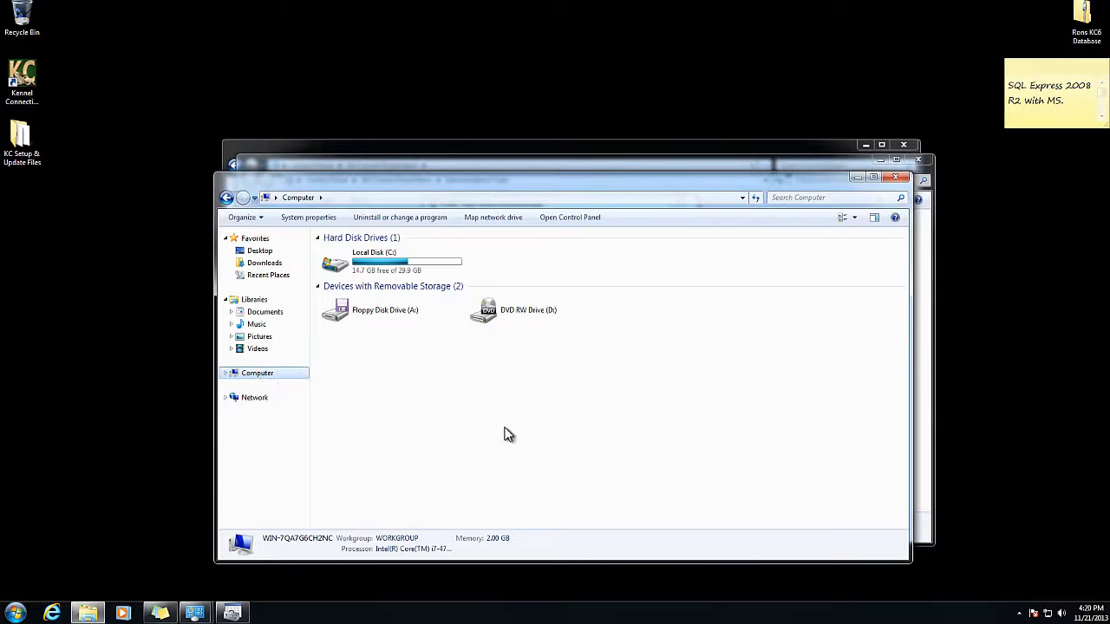
{"action": "left_click", "coordinate": [399, 269]}
{"action": "double_click", "coordinate": [397, 269]}
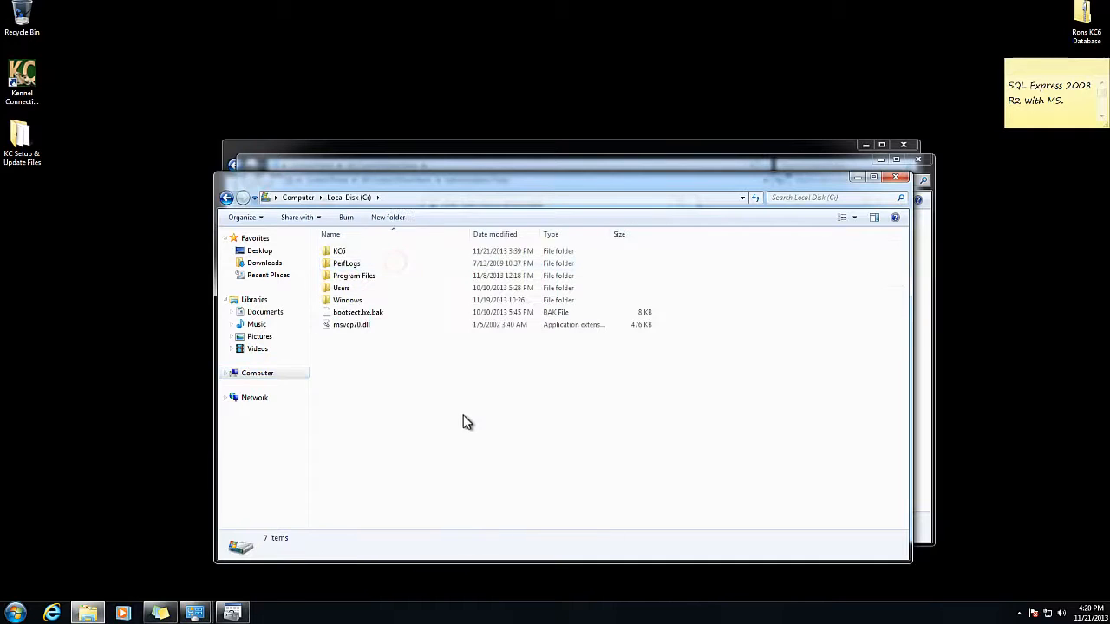
{"action": "double_click", "coordinate": [373, 250]}
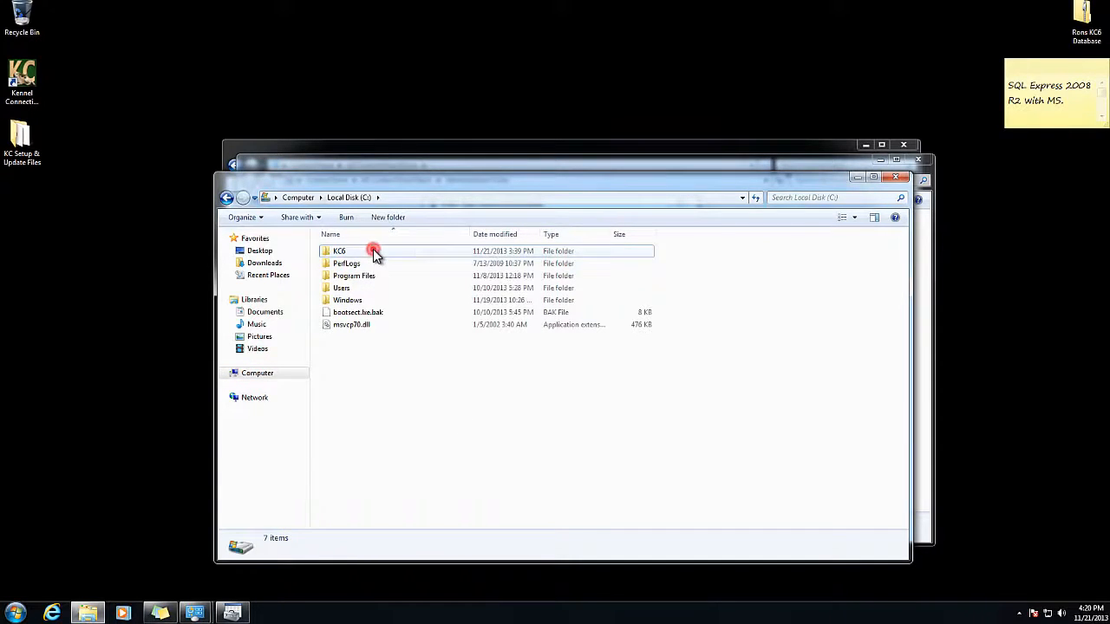
{"action": "left_click", "coordinate": [359, 423]}
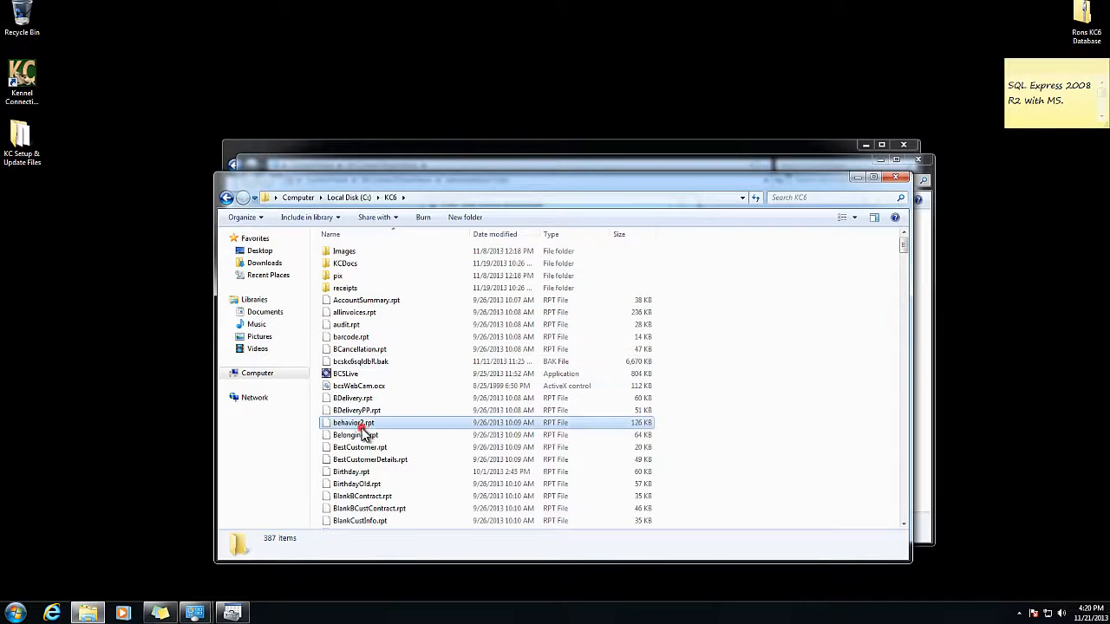
{"action": "key", "text": "w"}
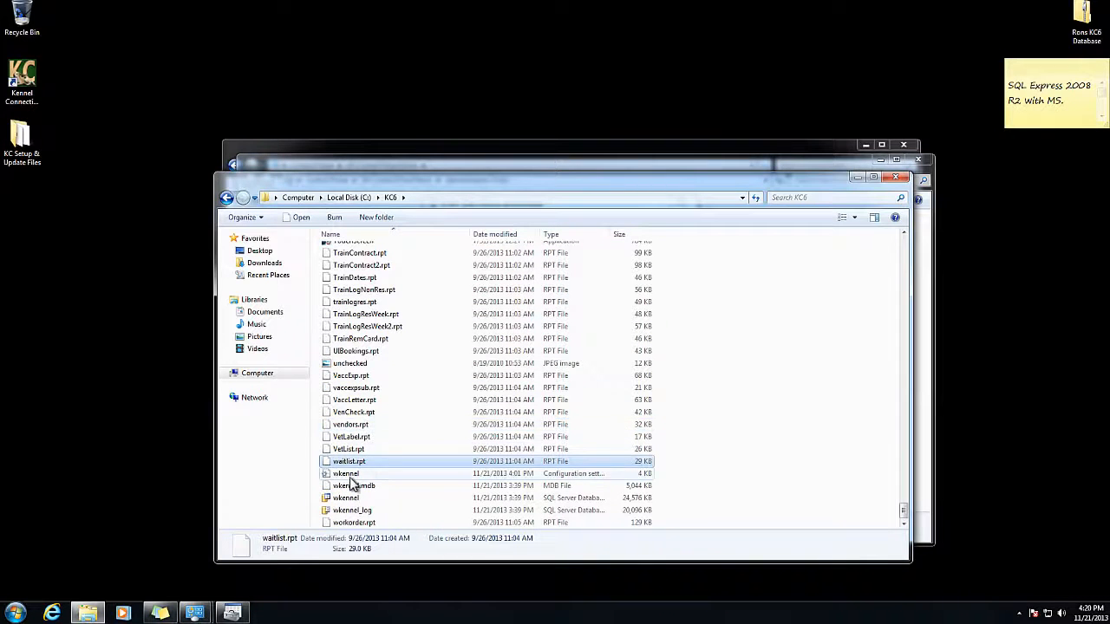
{"action": "left_click", "coordinate": [367, 475]}
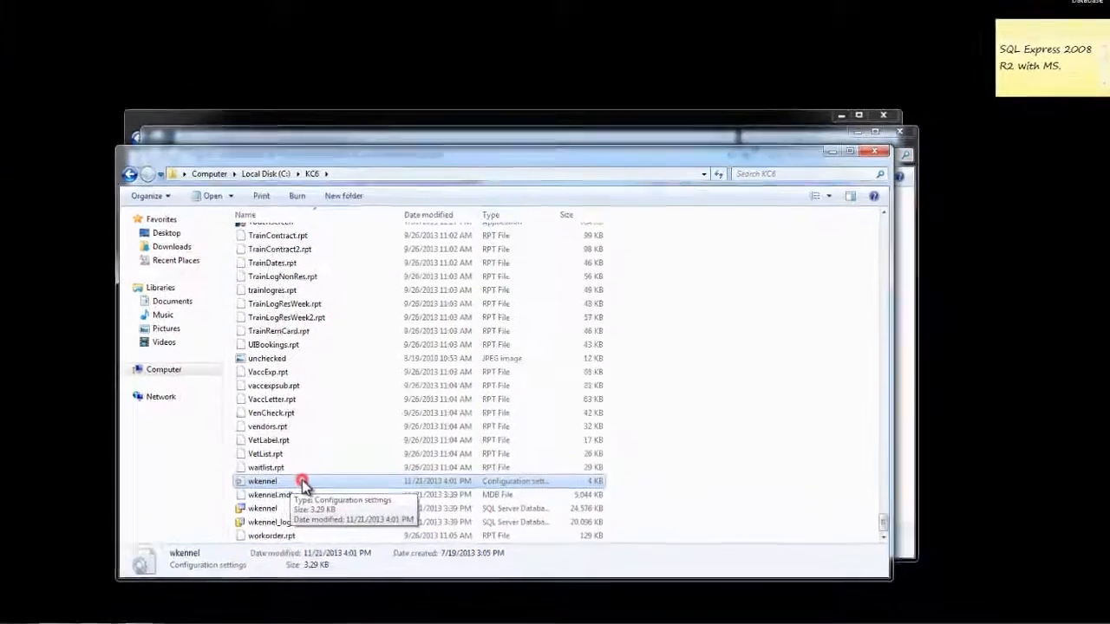
Copy the PID password from wkennel's [SQLServer] section, then close Notepad and Explorer.
{"action": "double_click", "coordinate": [384, 480]}
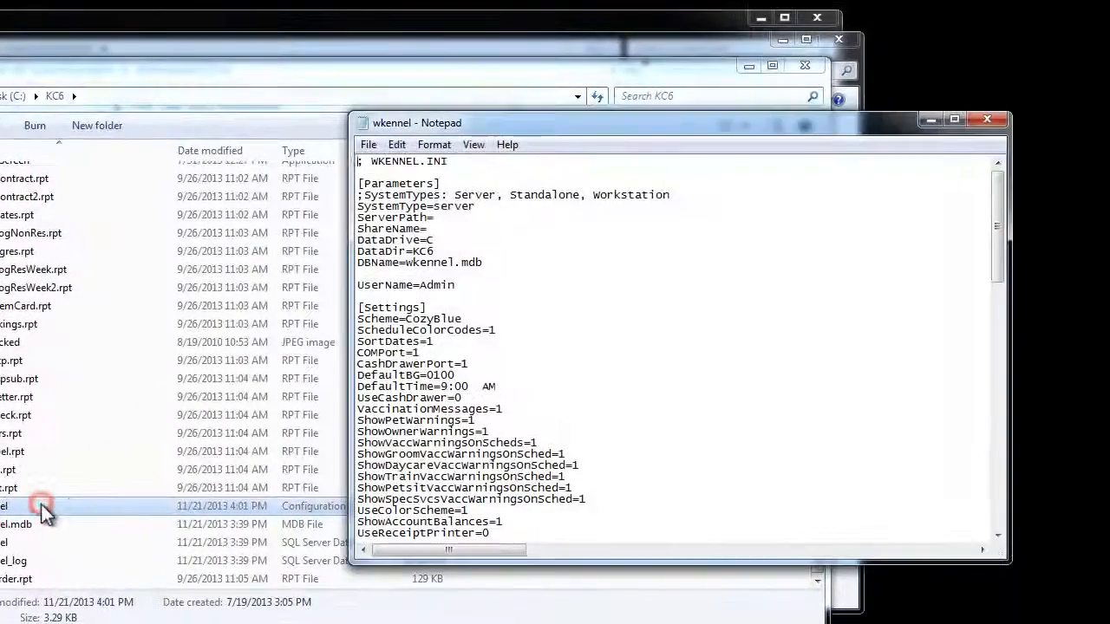
{"action": "scroll", "coordinate": [657, 338], "scroll_direction": "down", "scroll_amount": 20}
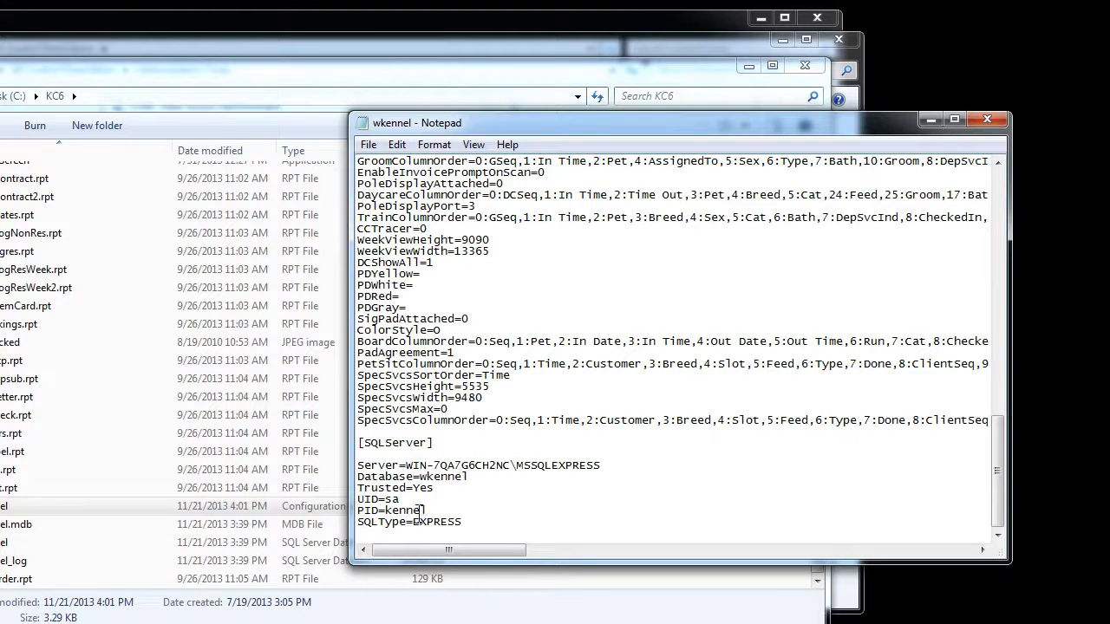
{"action": "left_click_drag", "start_coordinate": [429, 510], "coordinate": [388, 510]}
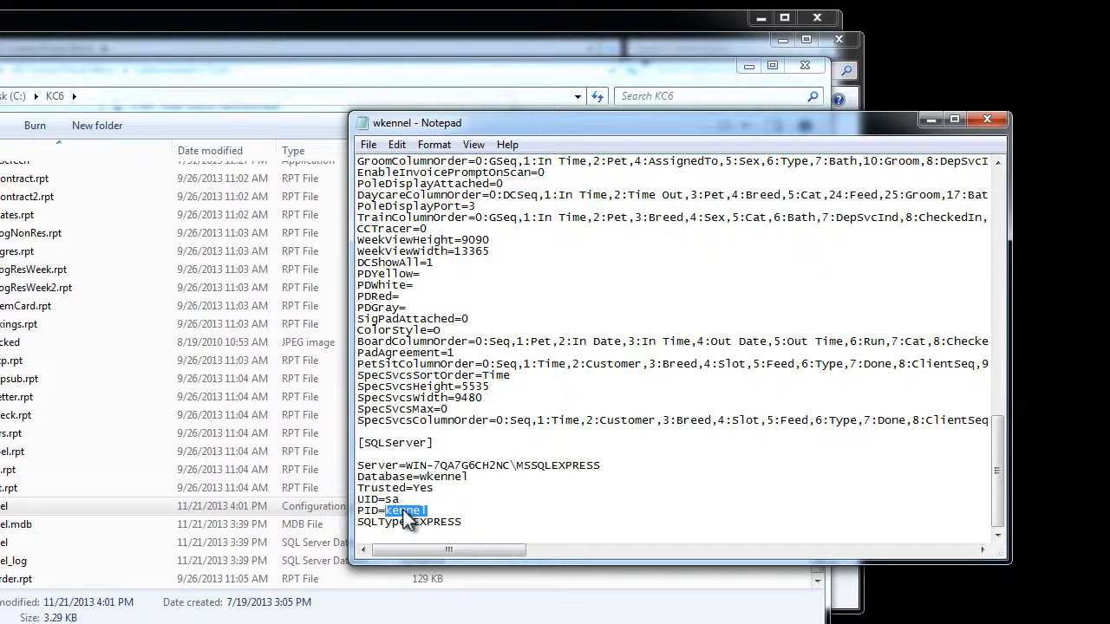
{"action": "right_click", "coordinate": [403, 511]}
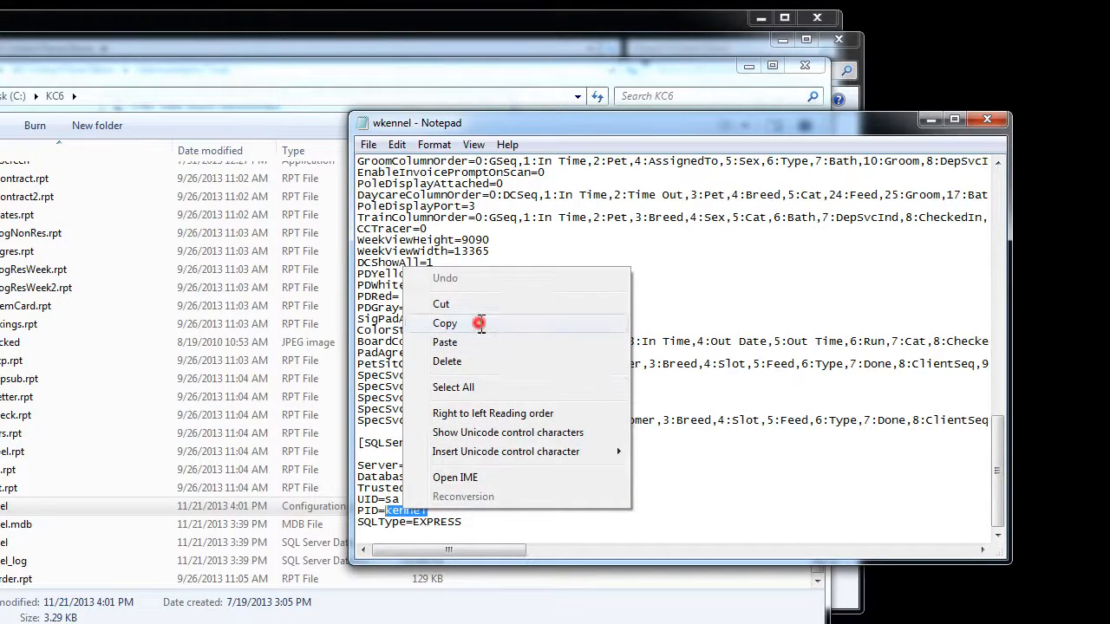
{"action": "left_click", "coordinate": [478, 322]}
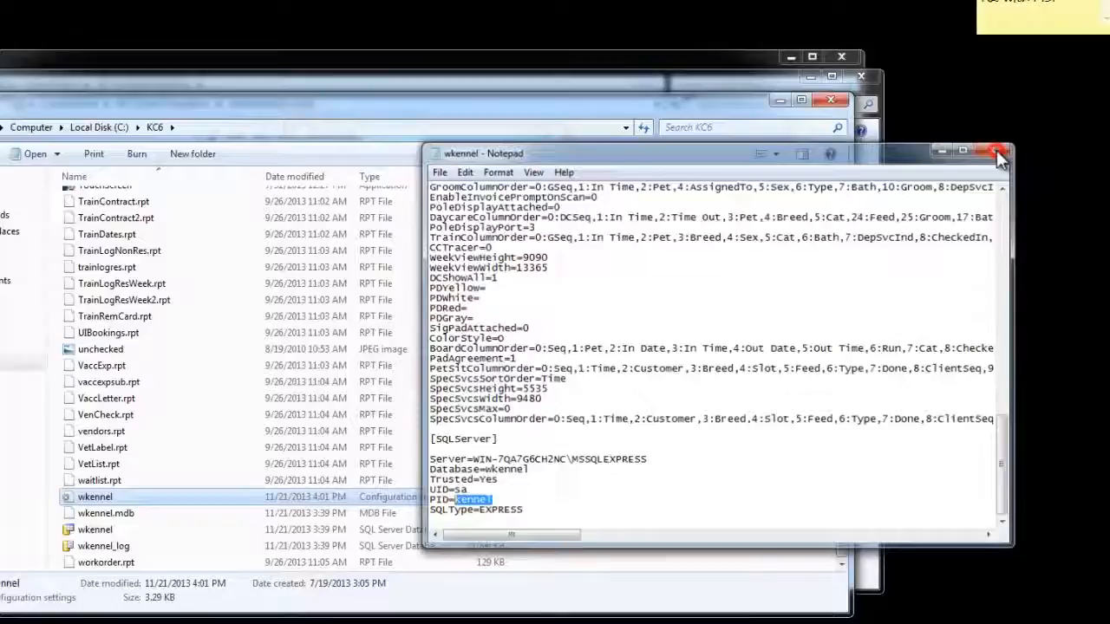
{"action": "left_click", "coordinate": [987, 119]}
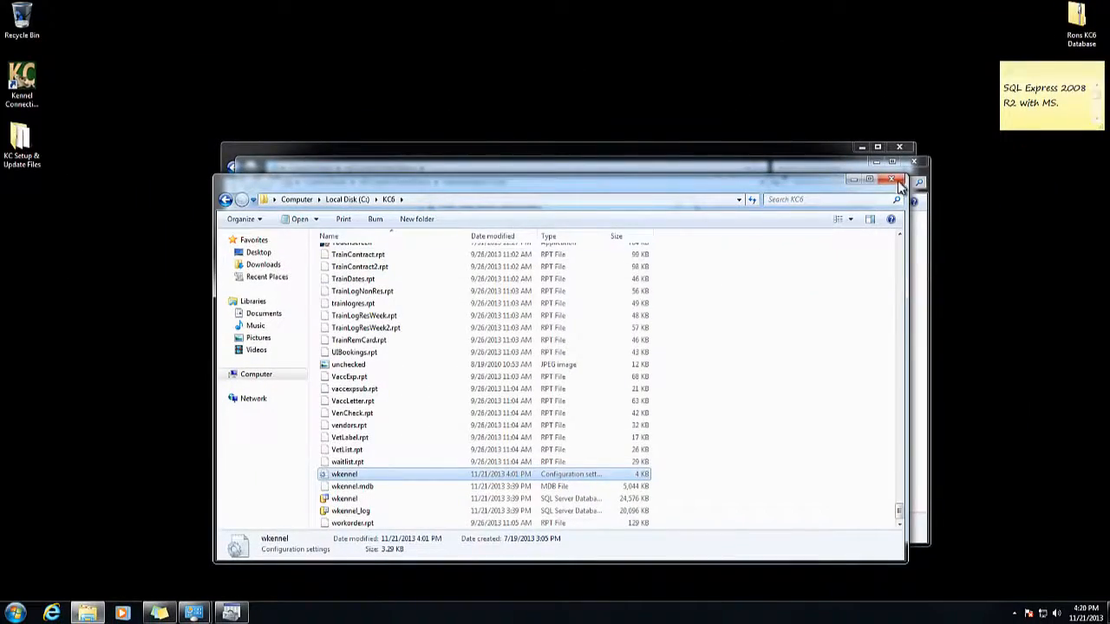
{"action": "left_click", "coordinate": [896, 180]}
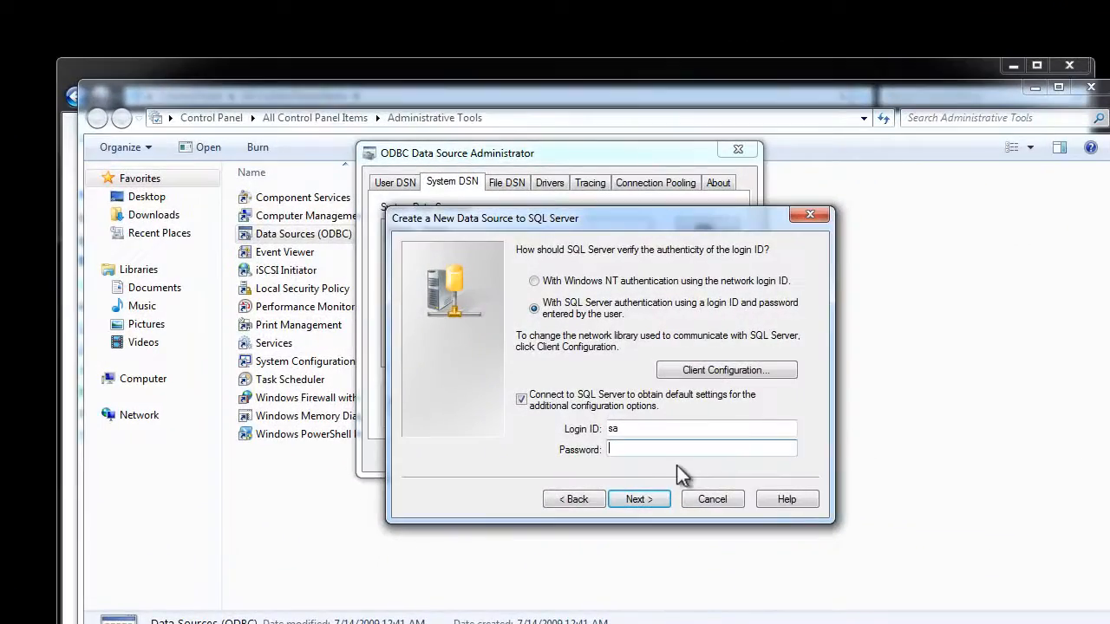
{"action": "left_click", "coordinate": [619, 447]}
{"action": "right_click", "coordinate": [620, 448]}
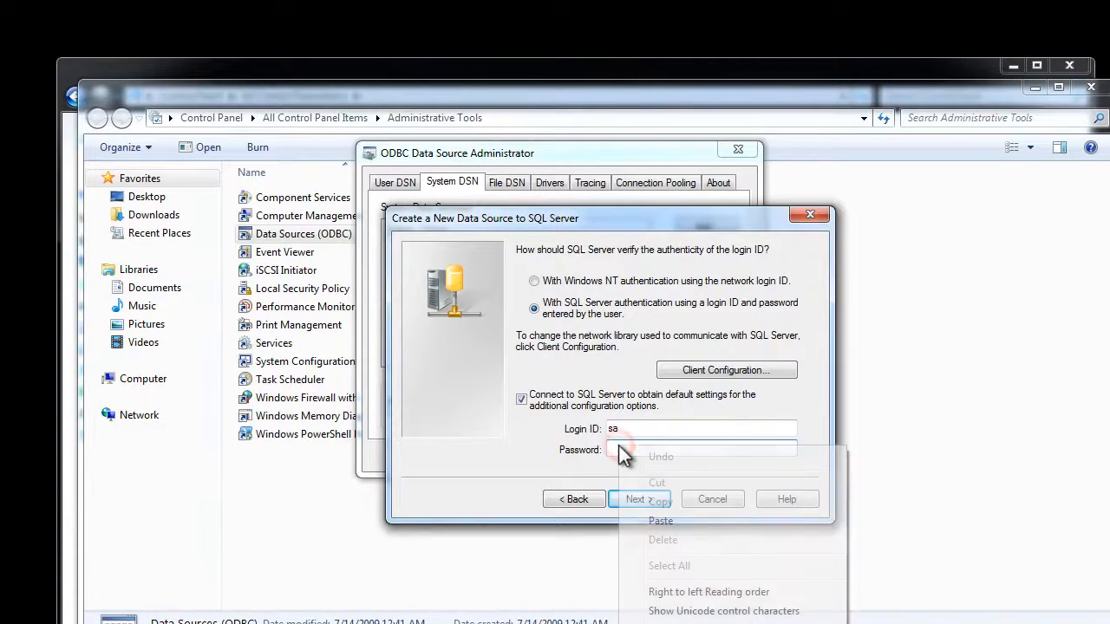
{"action": "left_click", "coordinate": [681, 522]}
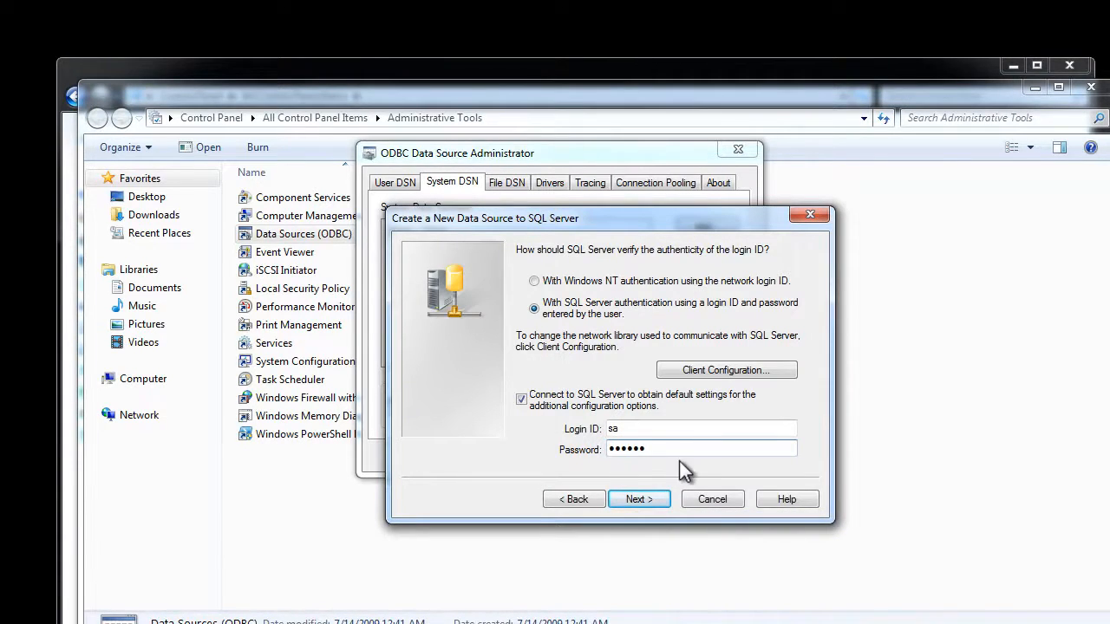
{"action": "left_click", "coordinate": [643, 500]}
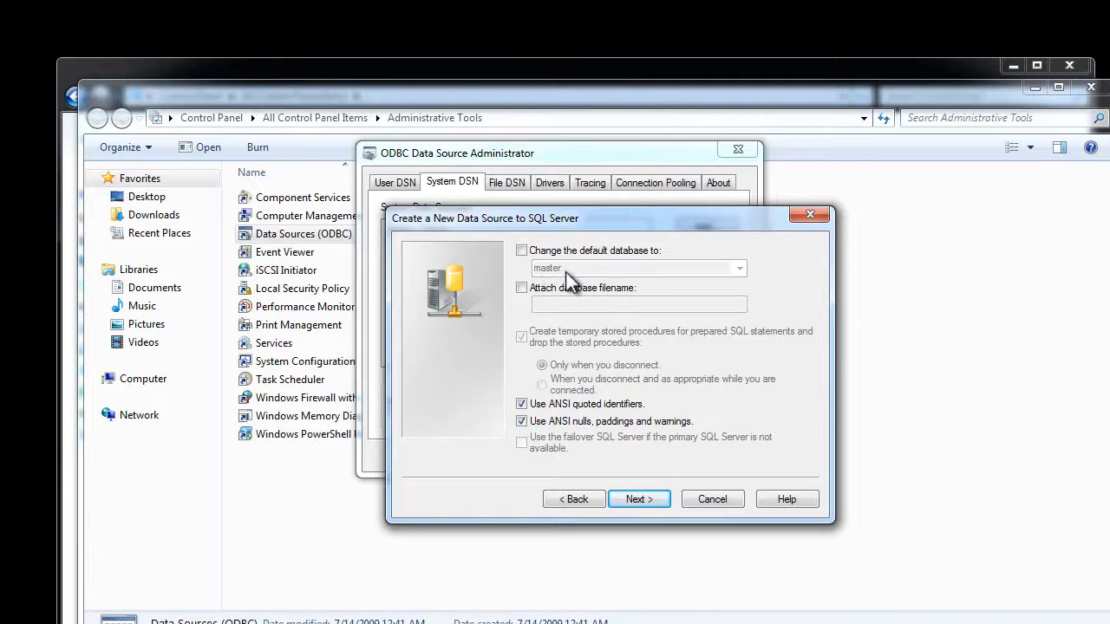
Change the default database to wkennel and complete the wizard's remaining pages.
{"action": "left_click", "coordinate": [523, 251]}
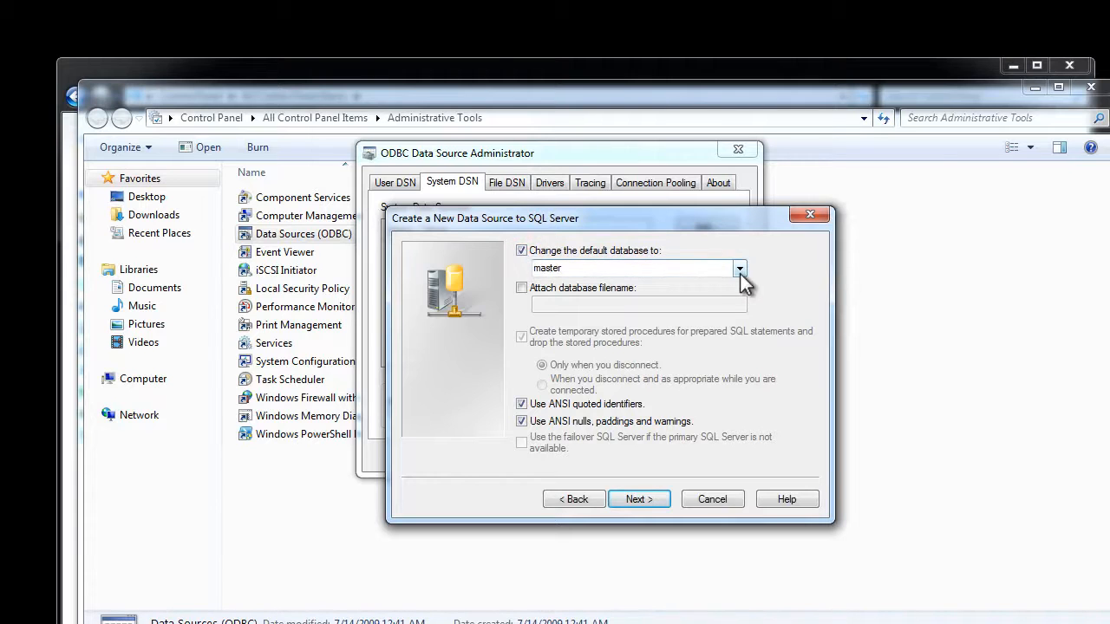
{"action": "left_click", "coordinate": [739, 270]}
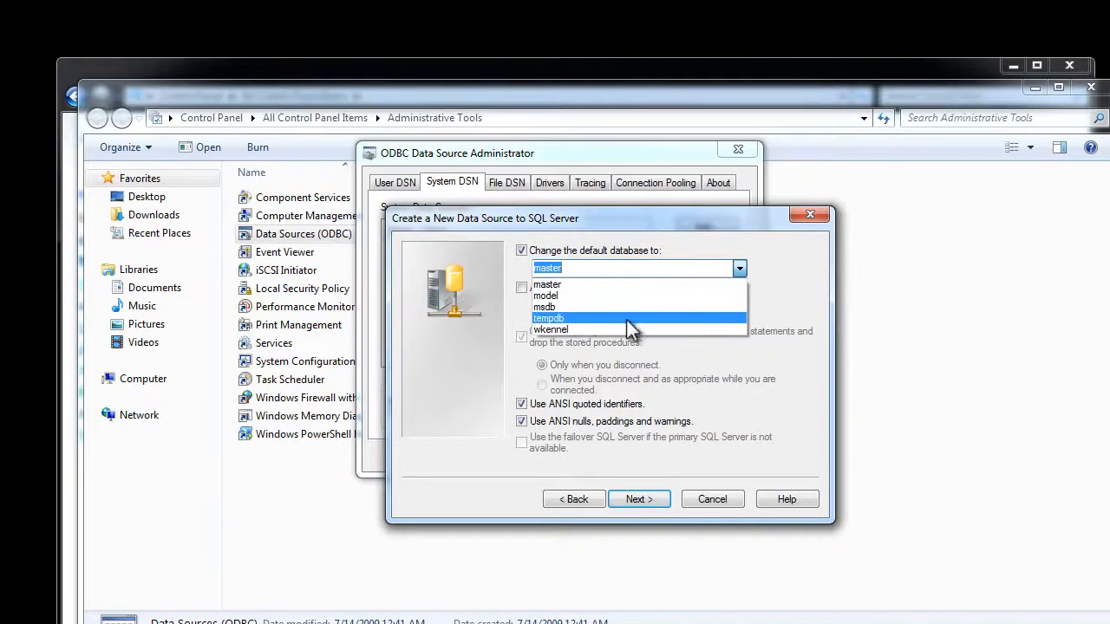
{"action": "left_click", "coordinate": [609, 329]}
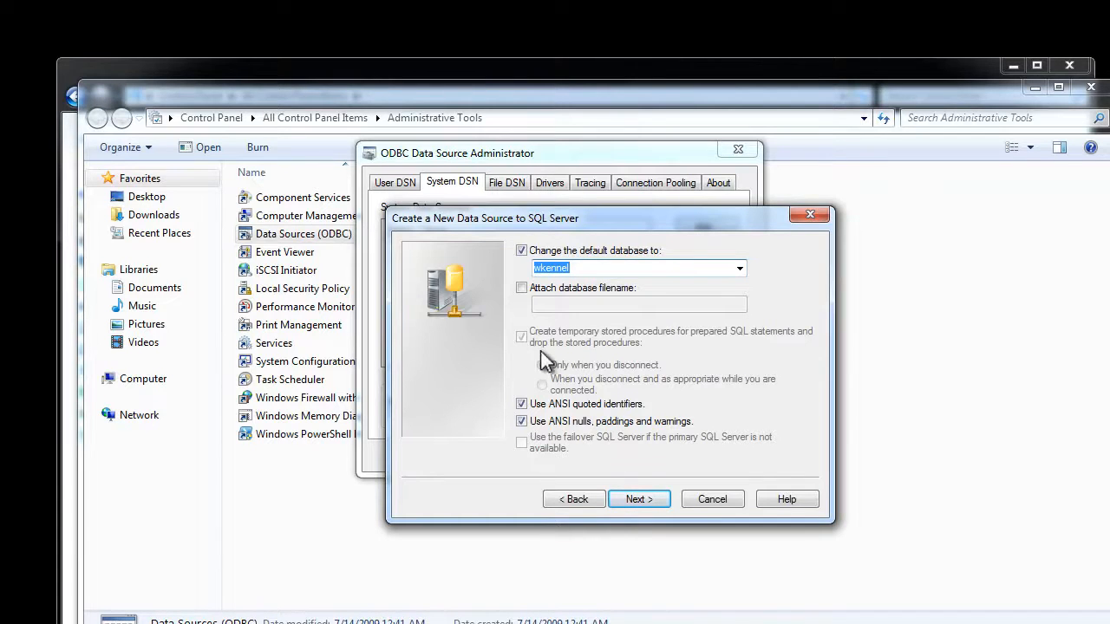
{"action": "left_click", "coordinate": [657, 501]}
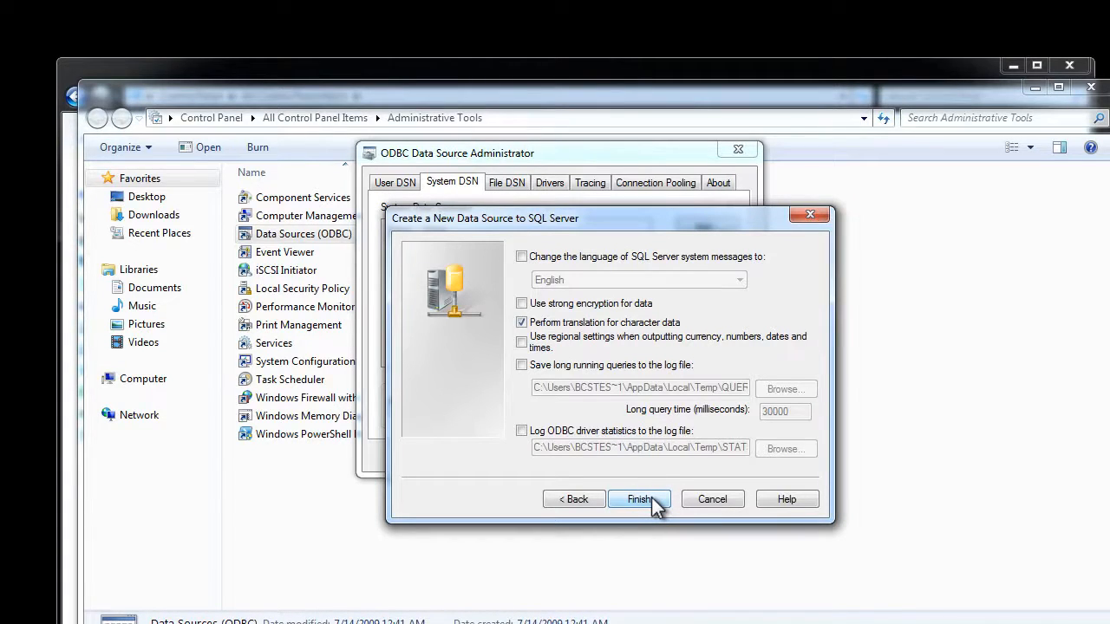
{"action": "left_click", "coordinate": [651, 497]}
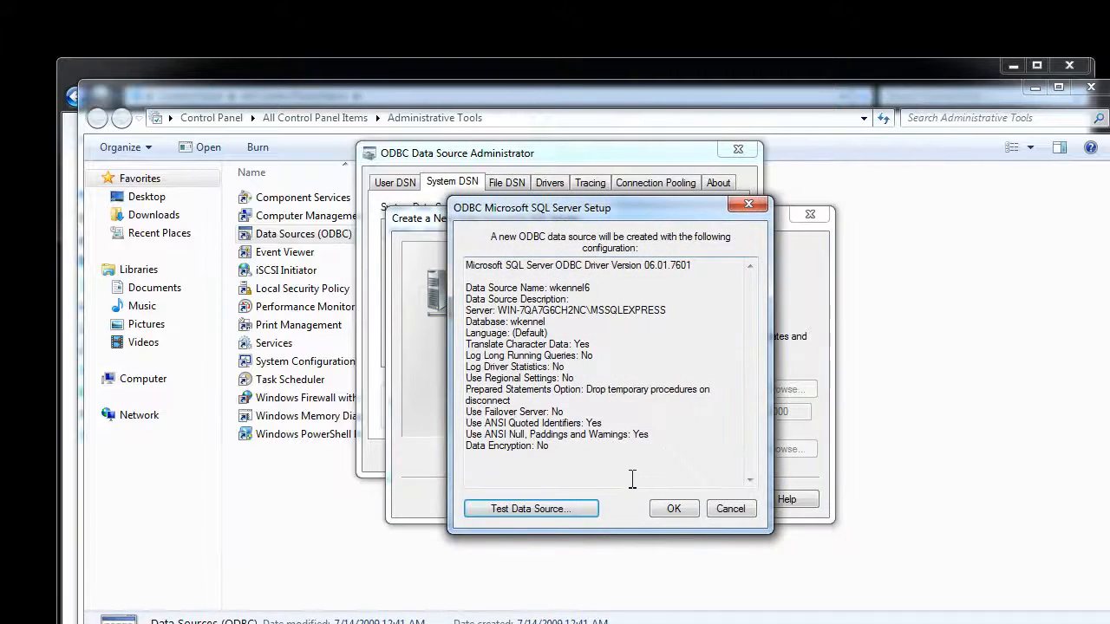
Test the wkennel6 connection successfully, confirm all dialogs, and close back to the desktop.
{"action": "left_click", "coordinate": [570, 511]}
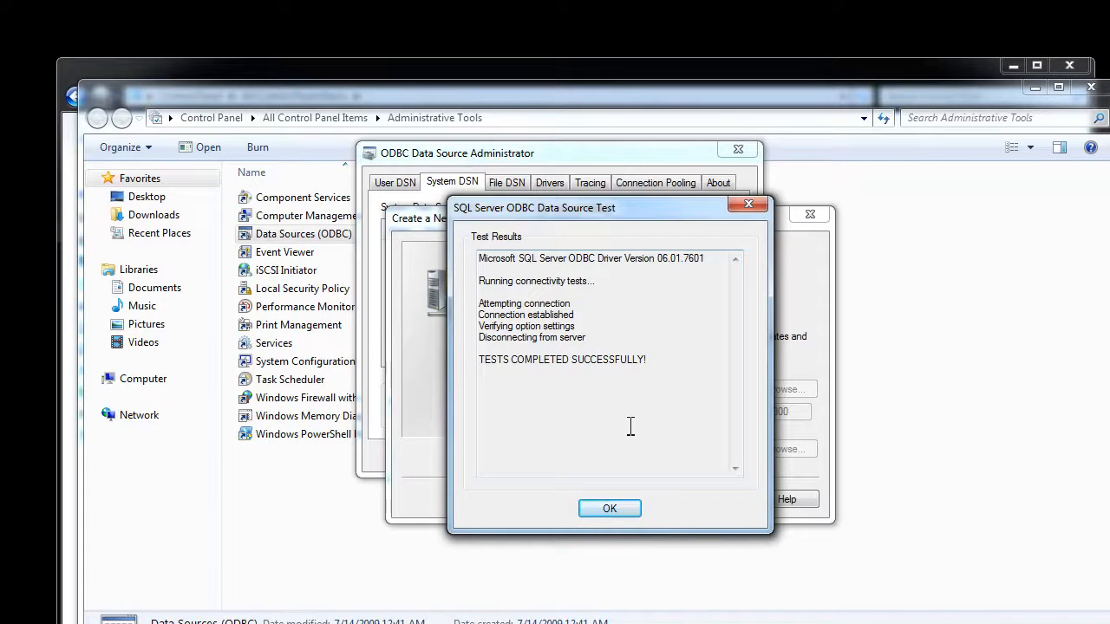
{"action": "left_click", "coordinate": [606, 509]}
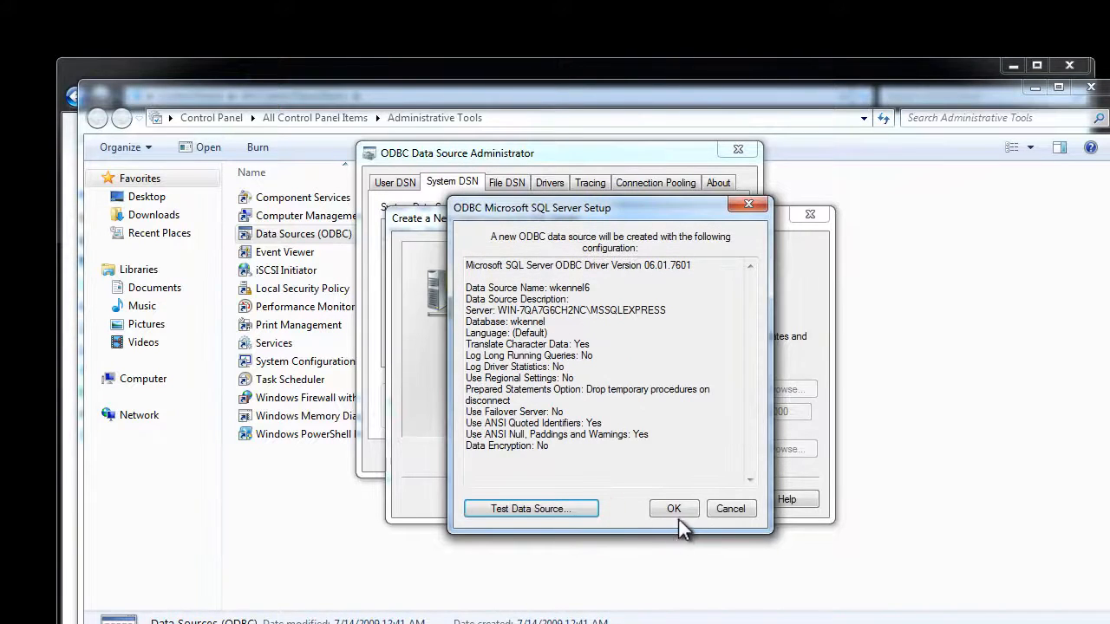
{"action": "left_click", "coordinate": [674, 508]}
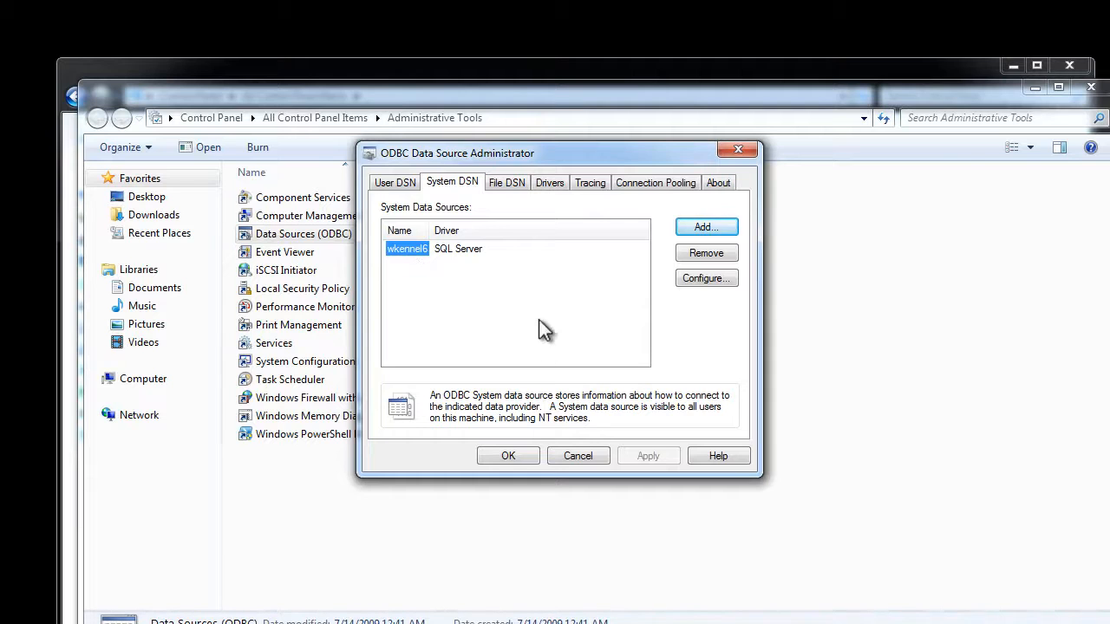
{"action": "left_click", "coordinate": [510, 457]}
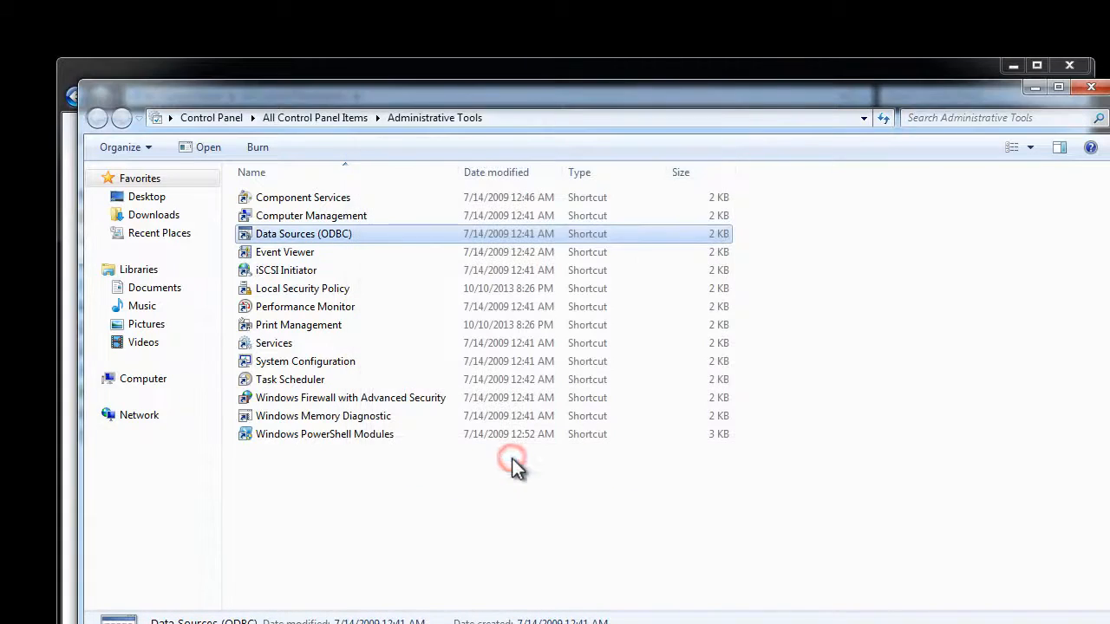
{"action": "left_click", "coordinate": [1089, 87]}
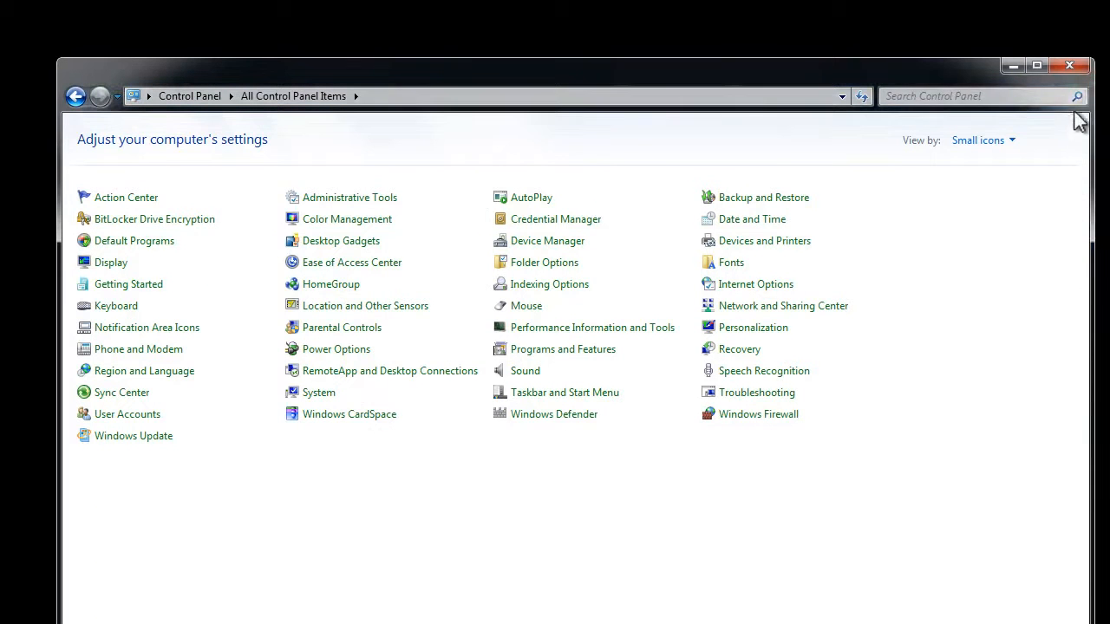
{"action": "left_click", "coordinate": [1072, 69]}
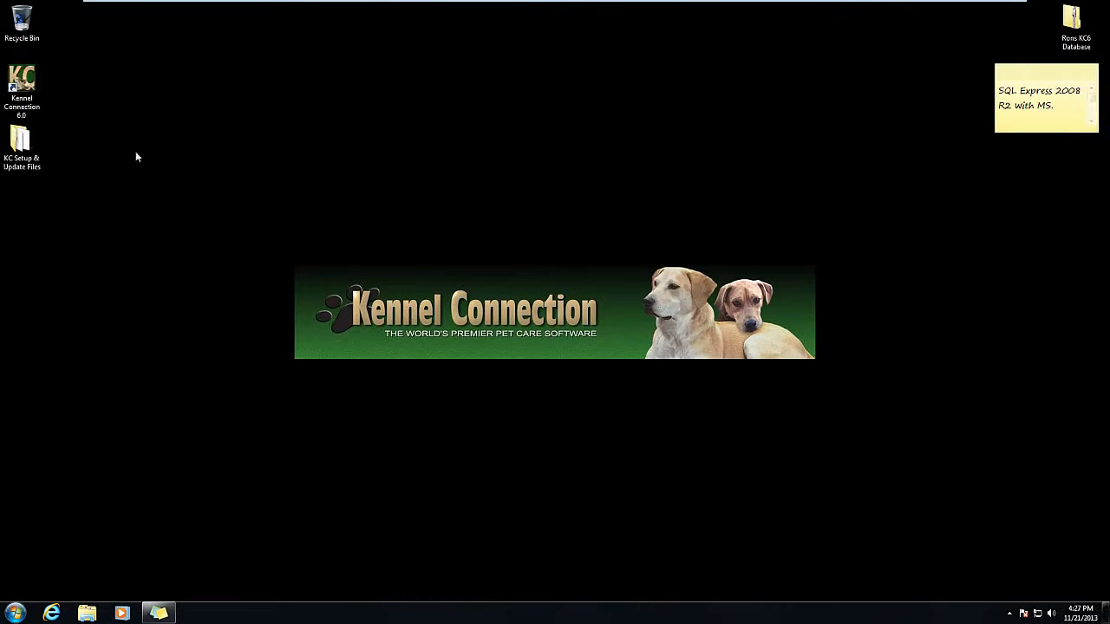
Launch Kennel Connection and send Reports > Lists > Customer List to the screen.
{"action": "double_click", "coordinate": [21, 87]}
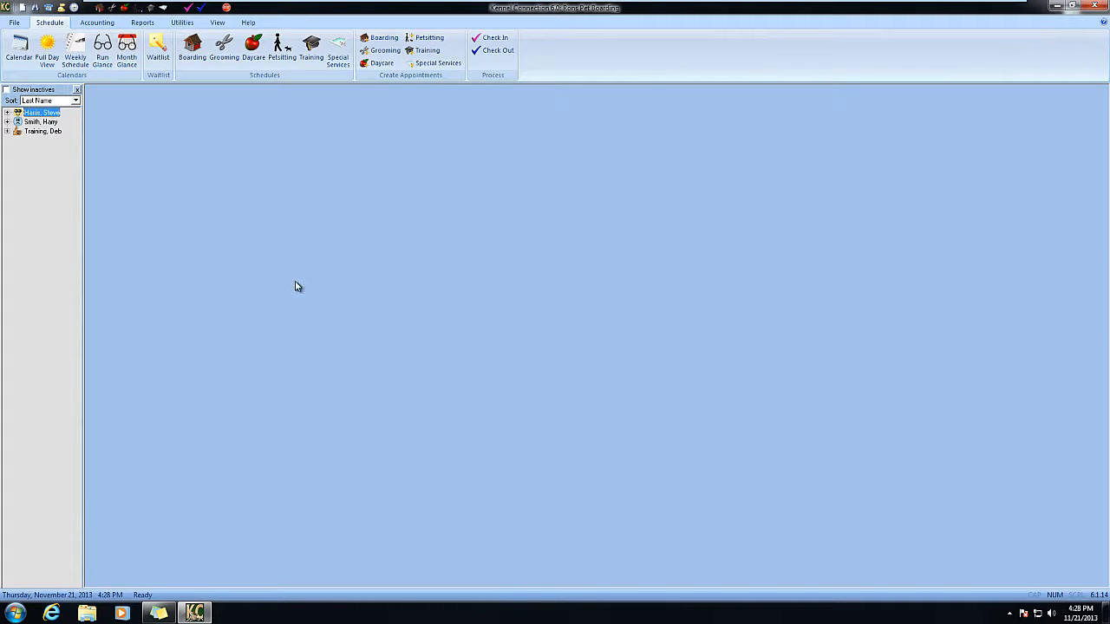
{"action": "left_click", "coordinate": [142, 23]}
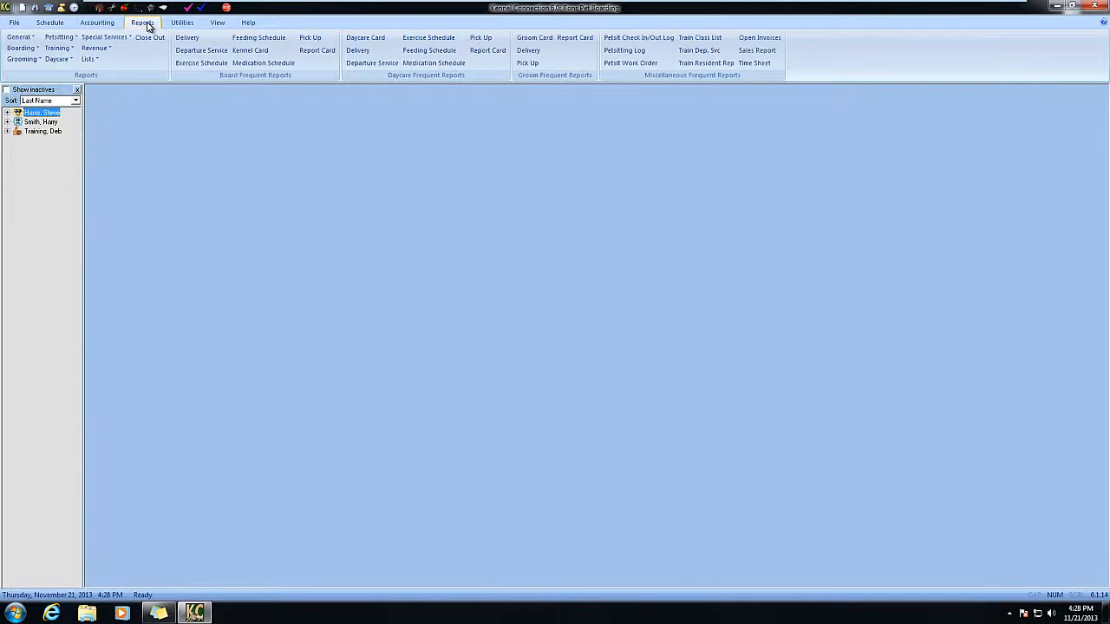
{"action": "left_click", "coordinate": [94, 60]}
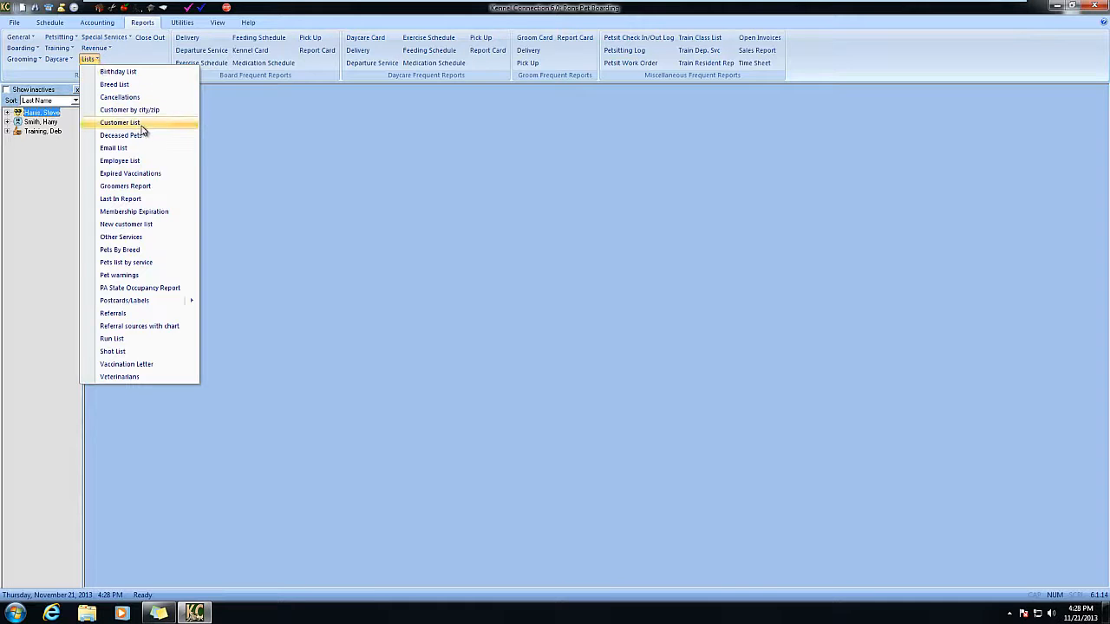
{"action": "left_click", "coordinate": [166, 129]}
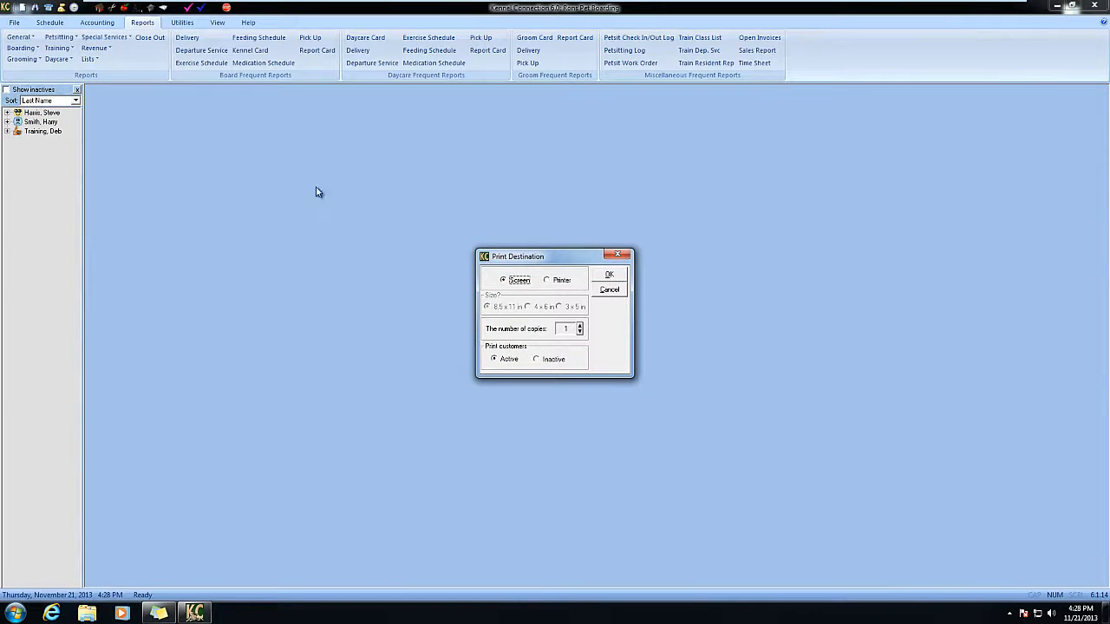
{"action": "left_click", "coordinate": [617, 277]}
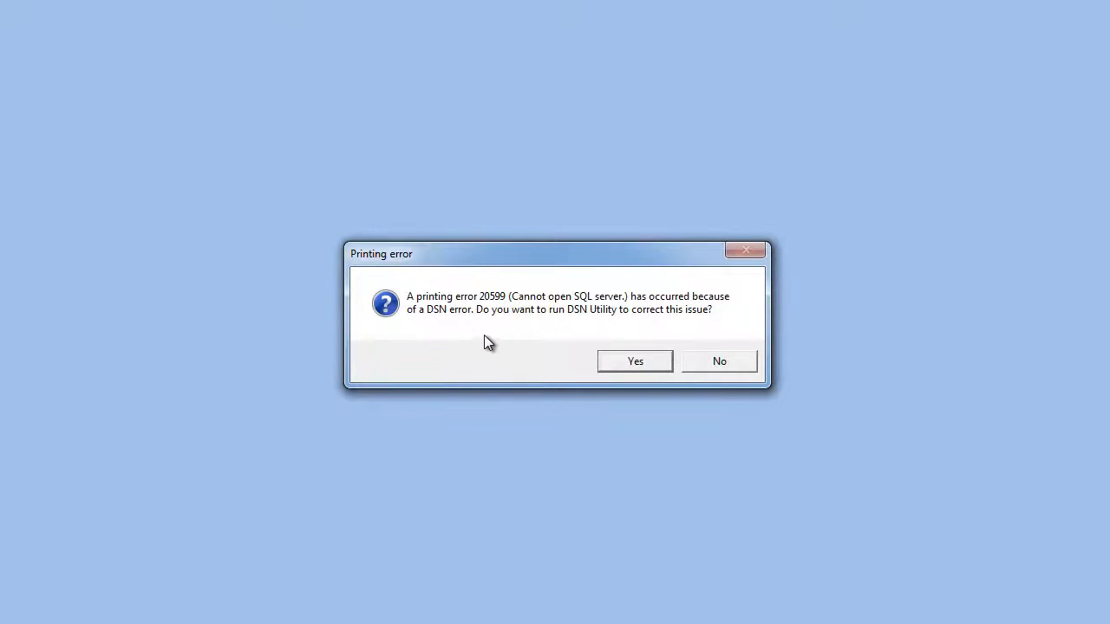
Let the DSN Utility recreate the SQL Server DSN and dismiss its success message.
{"action": "left_click", "coordinate": [641, 361]}
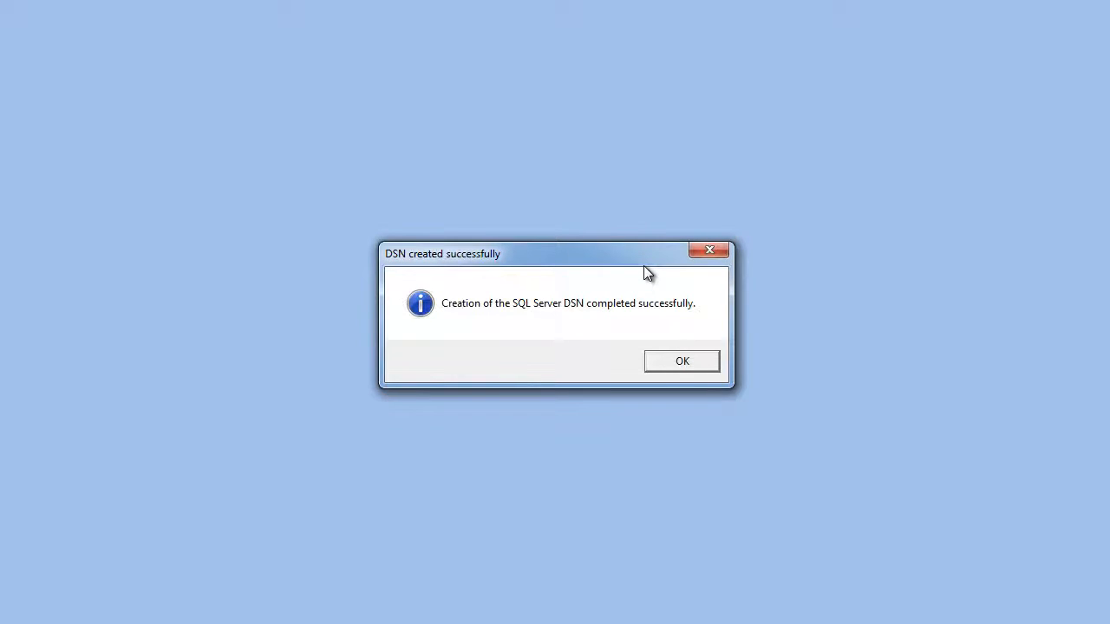
{"action": "left_click", "coordinate": [707, 365]}
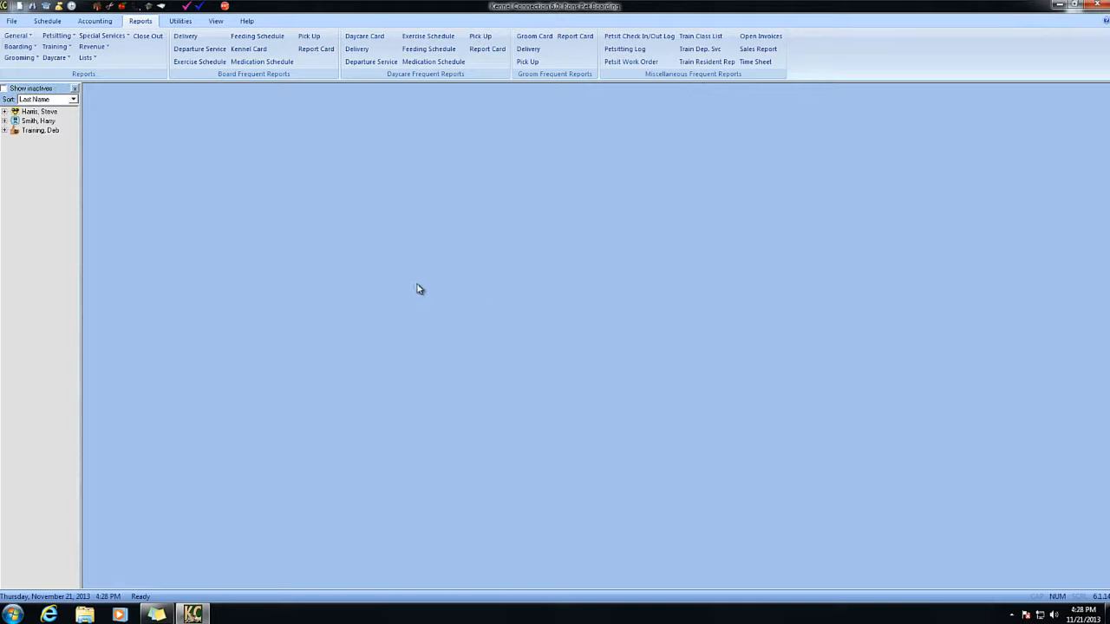
Preview the Lists > Customer List report on screen, showing 3 records, then close it and exit Kennel Connection.
{"action": "left_click", "coordinate": [91, 59]}
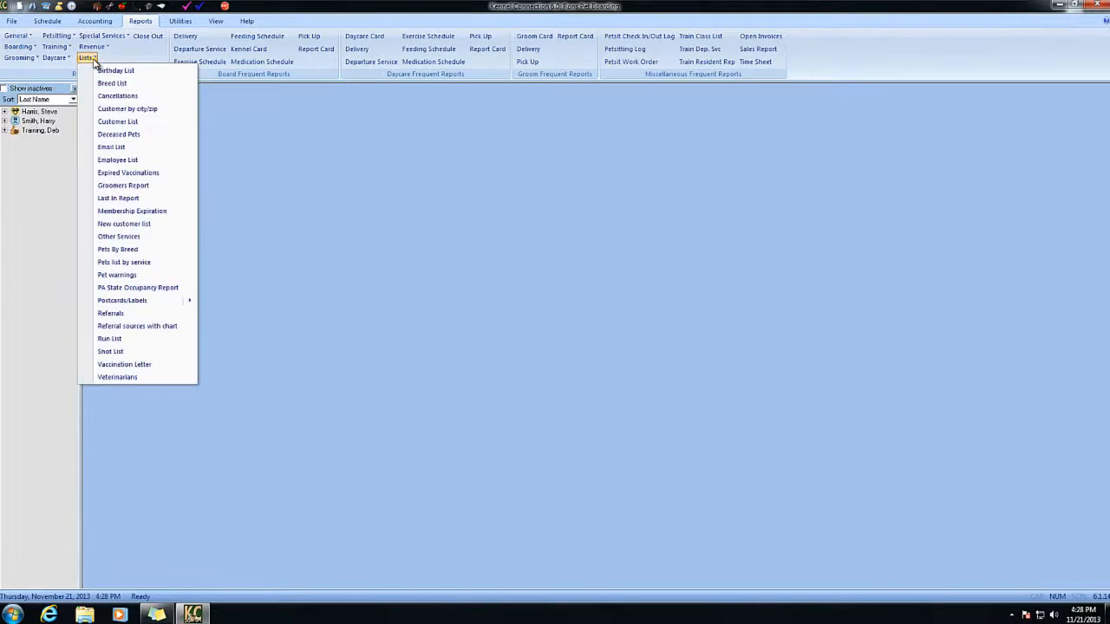
{"action": "left_click", "coordinate": [168, 128]}
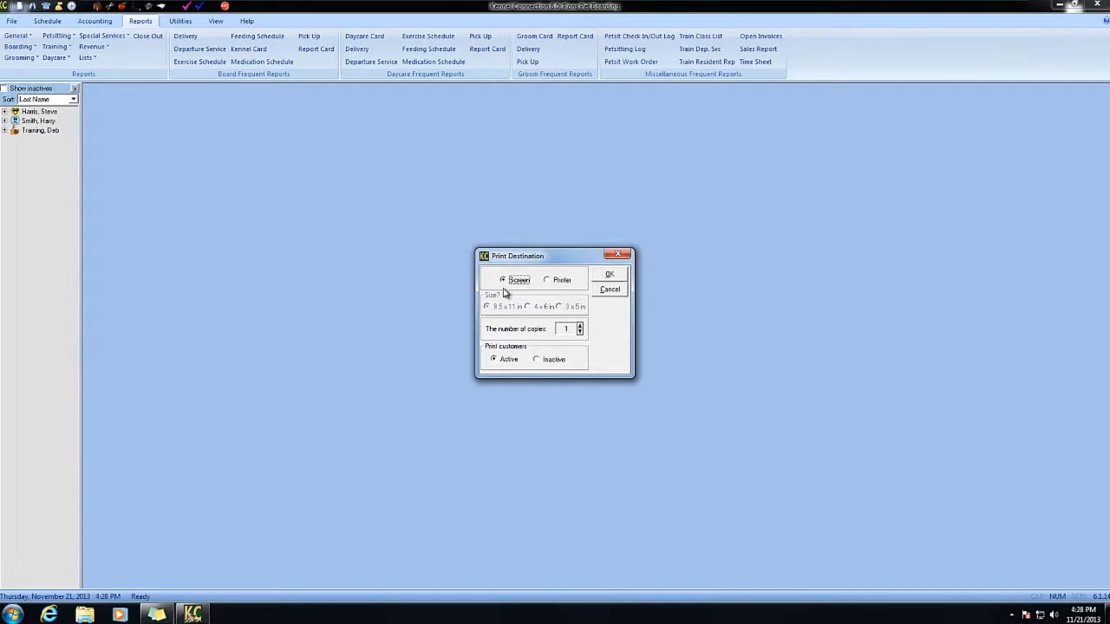
{"action": "left_click", "coordinate": [617, 275]}
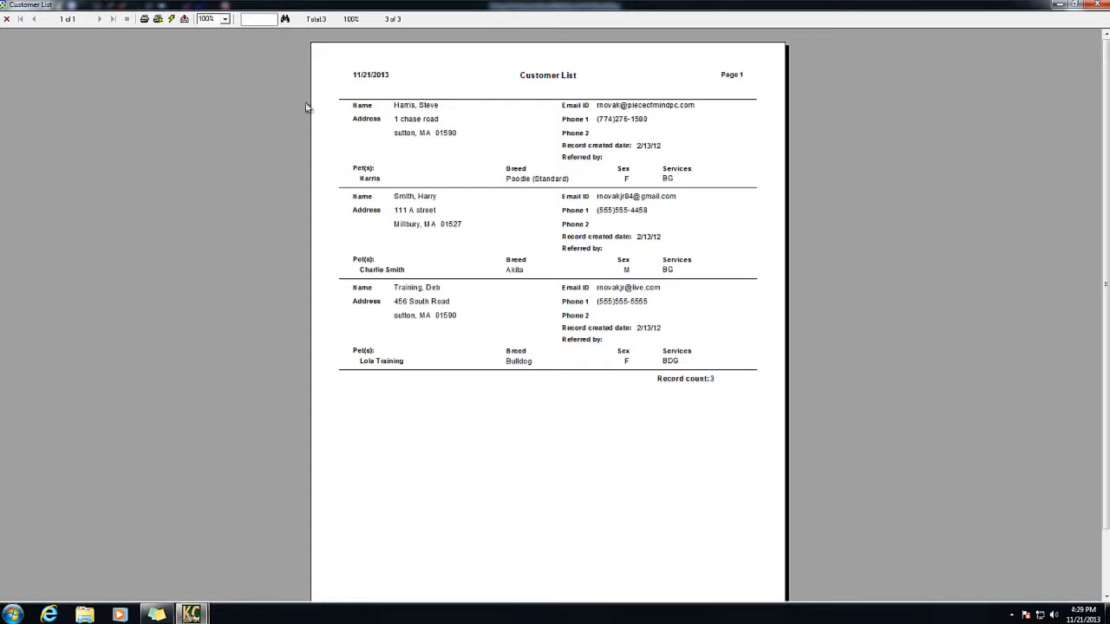
{"action": "left_click", "coordinate": [7, 19]}
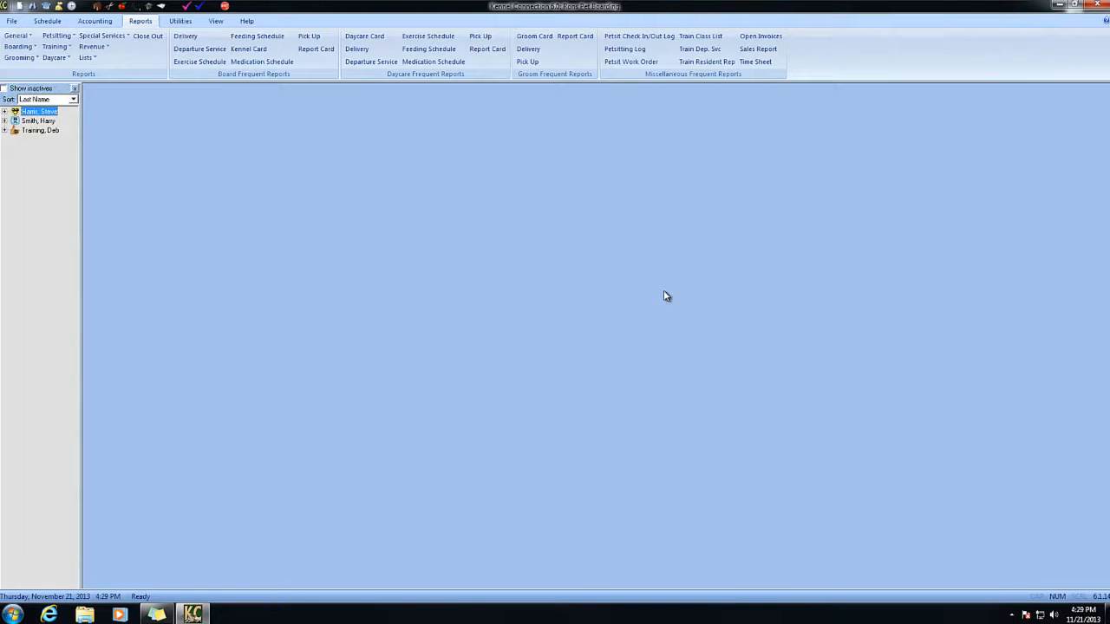
{"action": "left_click", "coordinate": [1097, 7]}
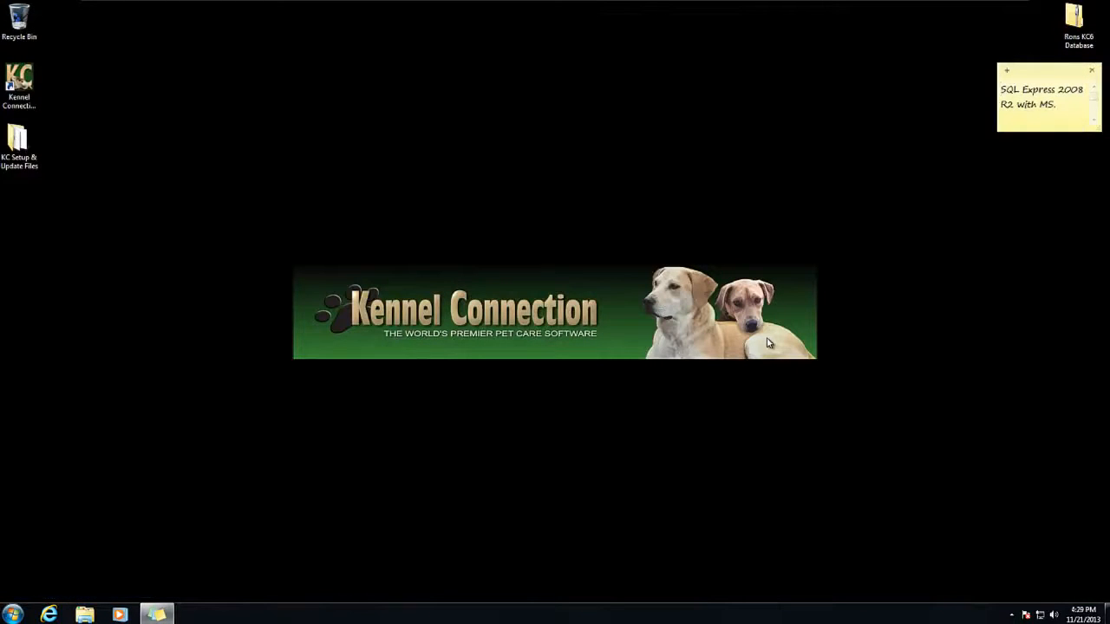